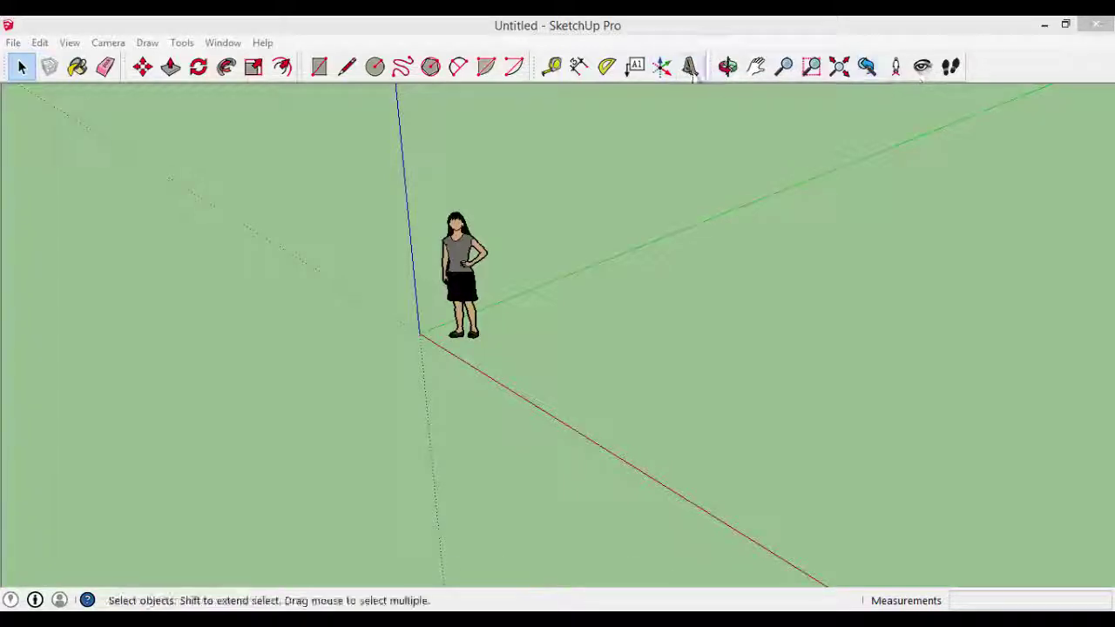
Open the Place 3D Text dialog from the 3D Text toolbar button
left_click(182, 43)
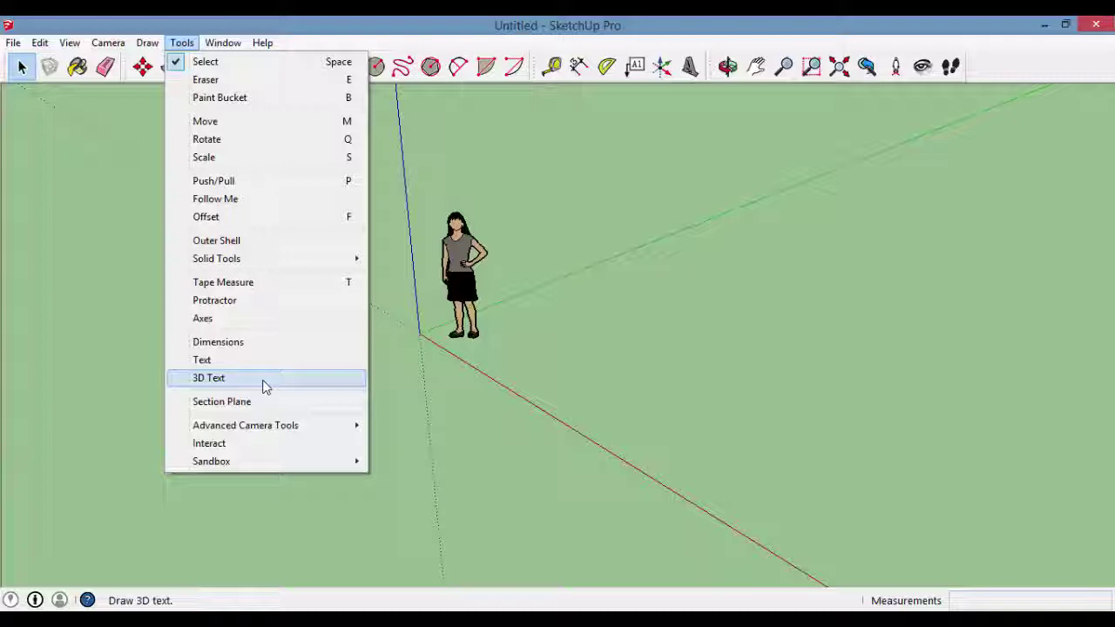
key("Escape")
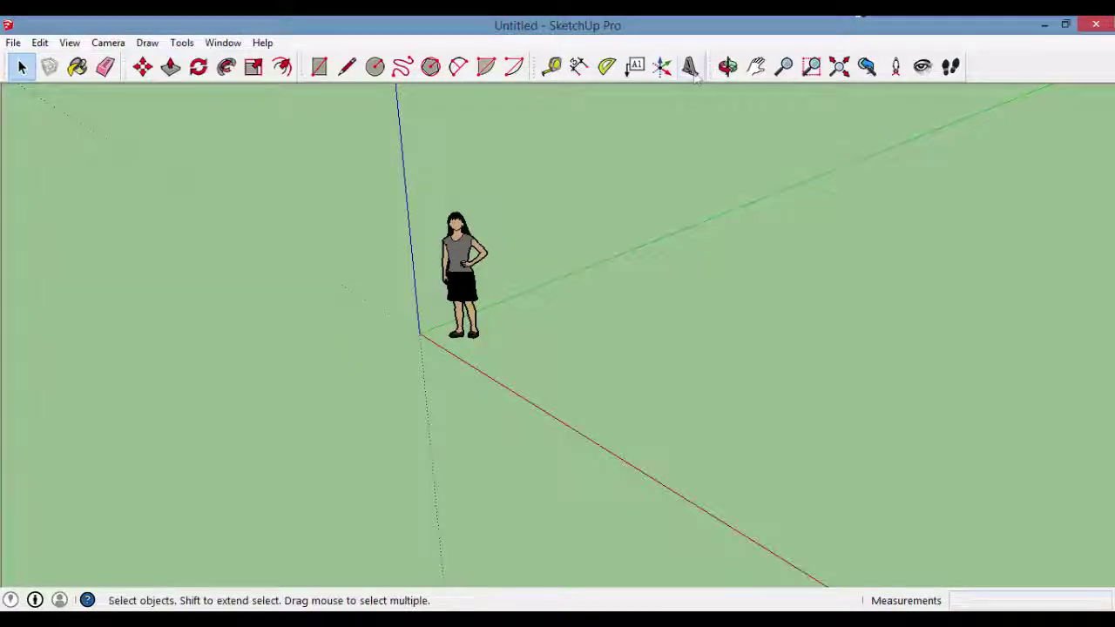
left_click(690, 68)
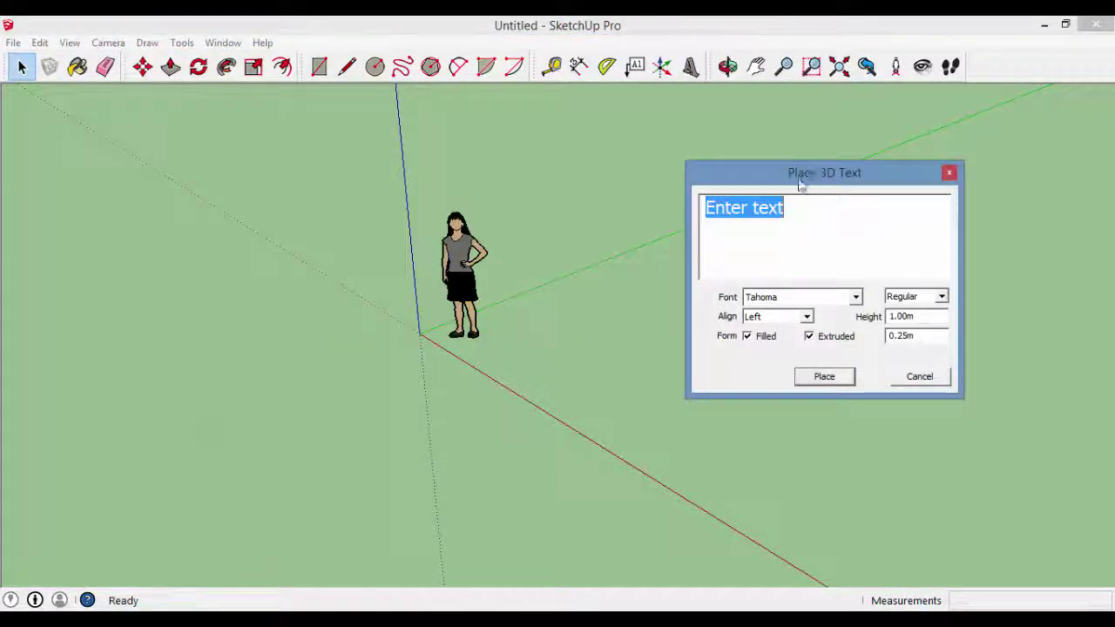
Create 'soma' as 3D text: Tahoma Regular, left aligned, 1.00m high, filled, extruded 0.25m
left_click_drag(799, 181, 781, 194)
type("S")
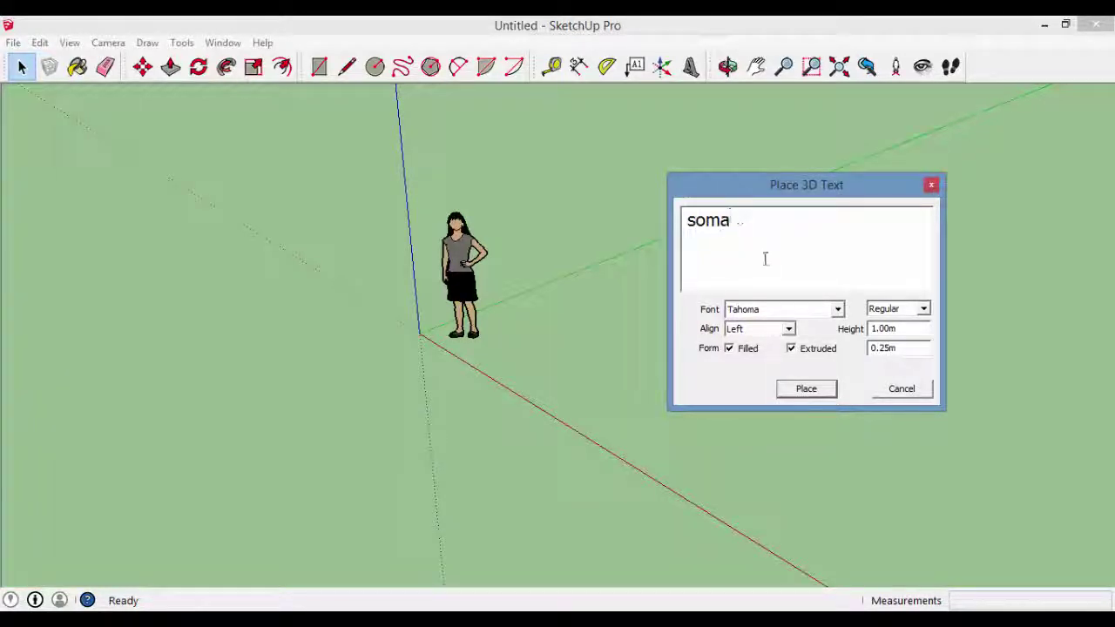
left_click(837, 310)
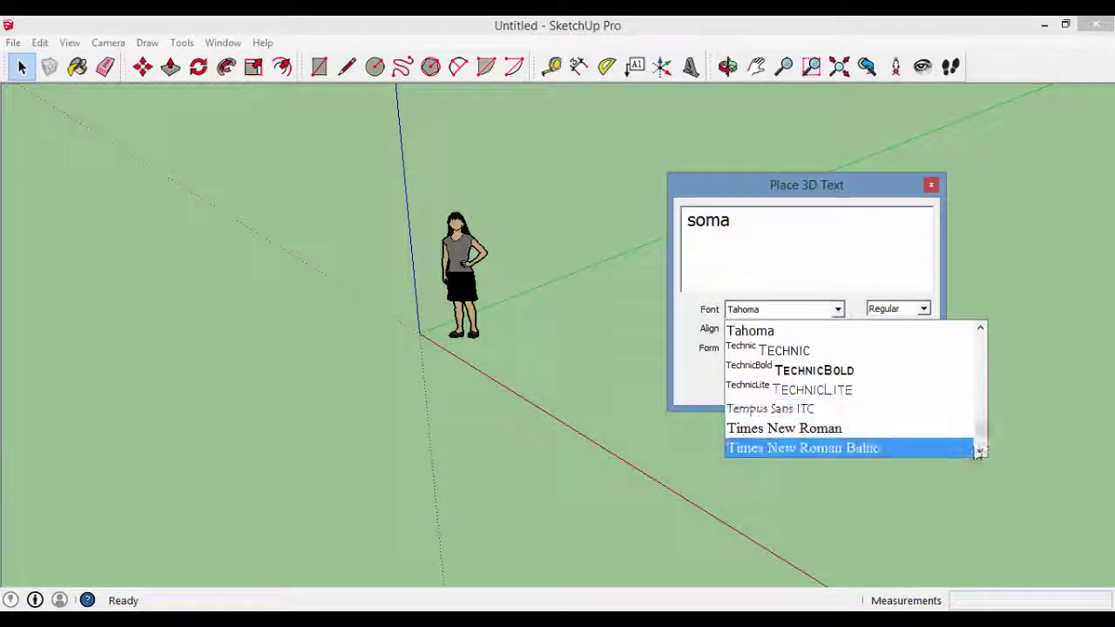
mouse_move(979, 429)
left_mouse_down()
mouse_move(979, 352)
mouse_move(993, 439)
left_mouse_up()
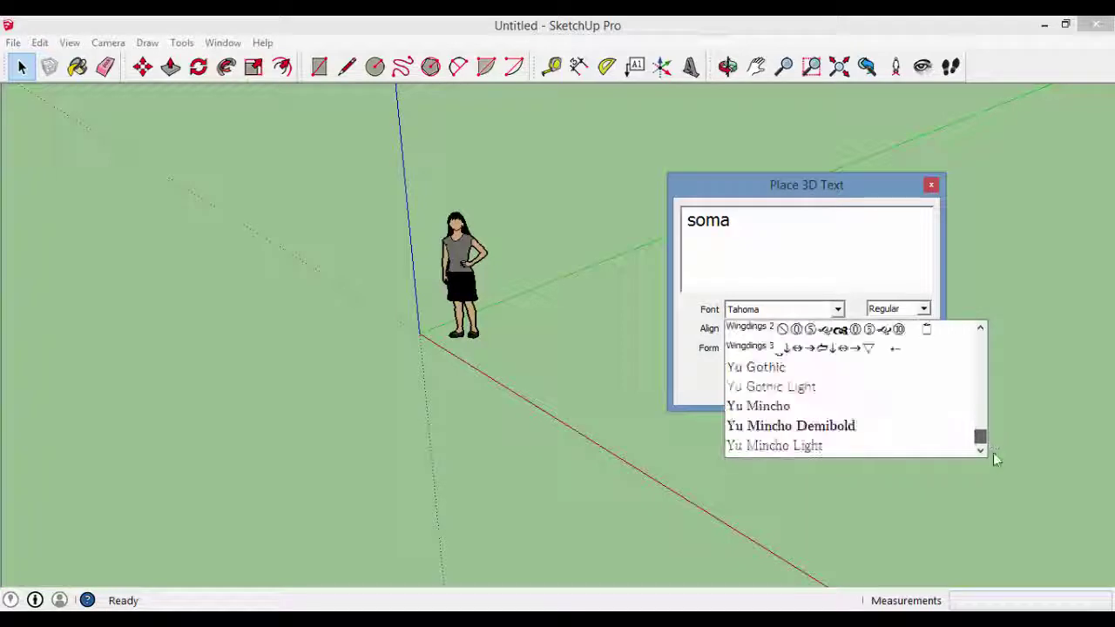
left_click(839, 186)
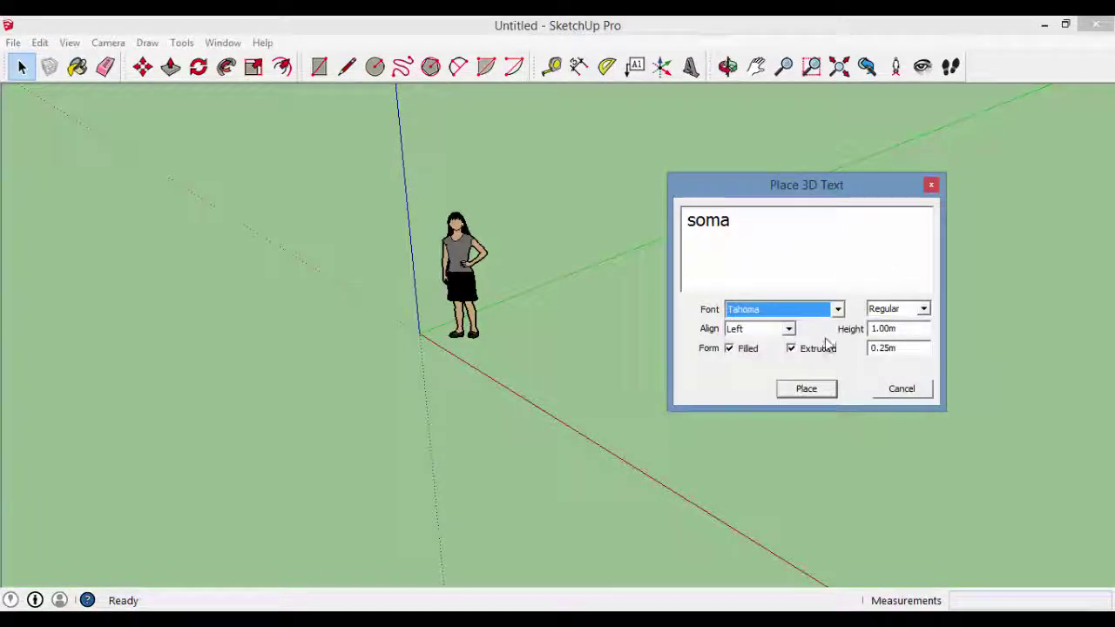
left_click(788, 329)
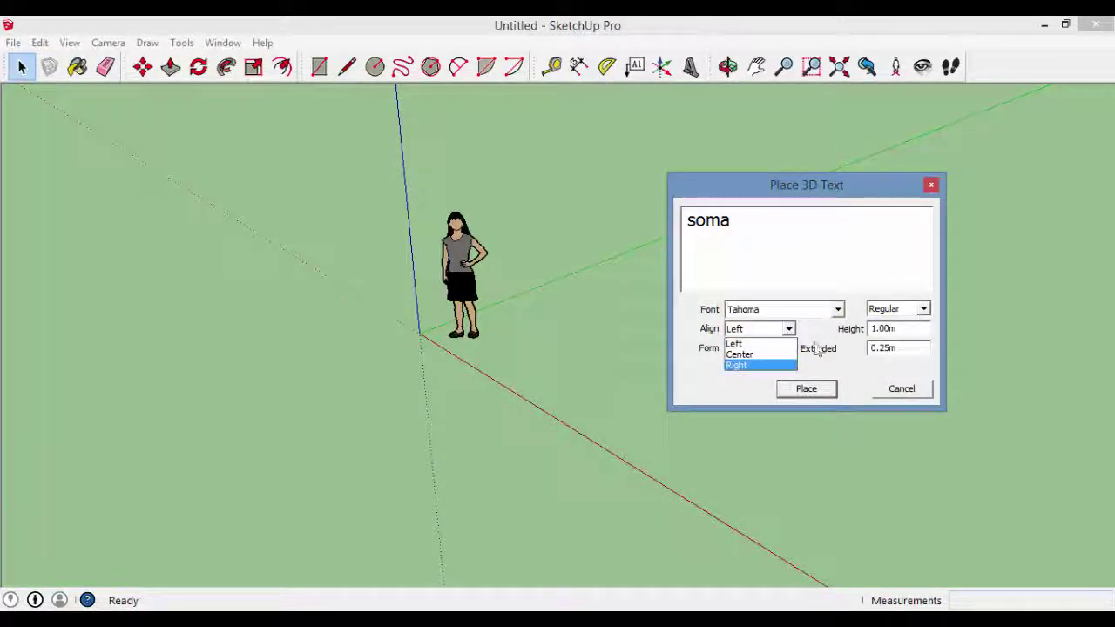
left_click(812, 332)
left_click(924, 310)
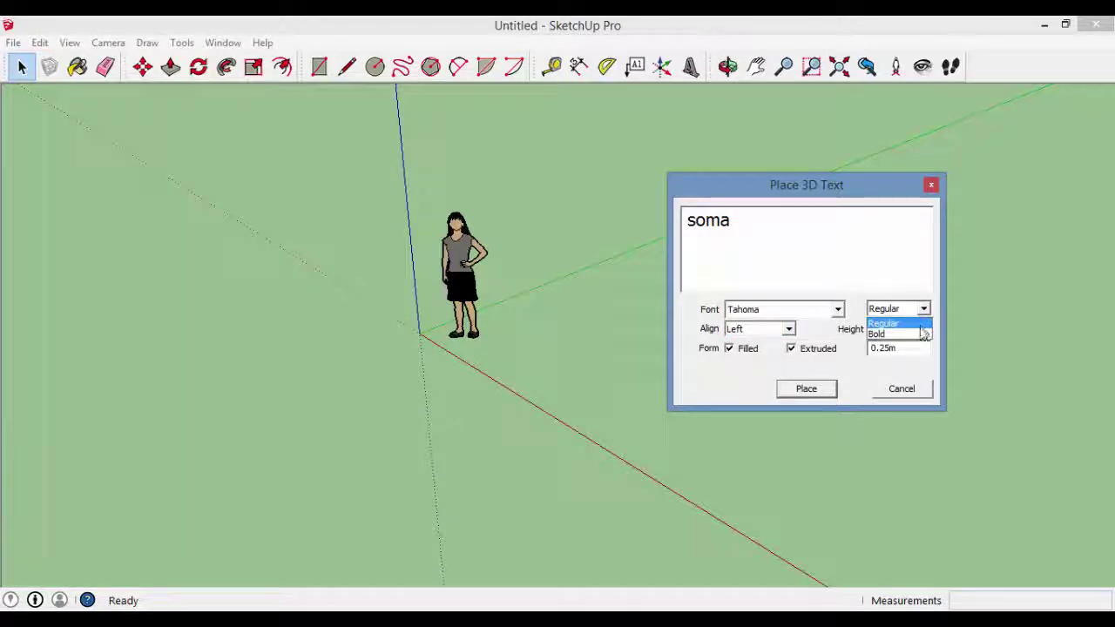
left_click(922, 335)
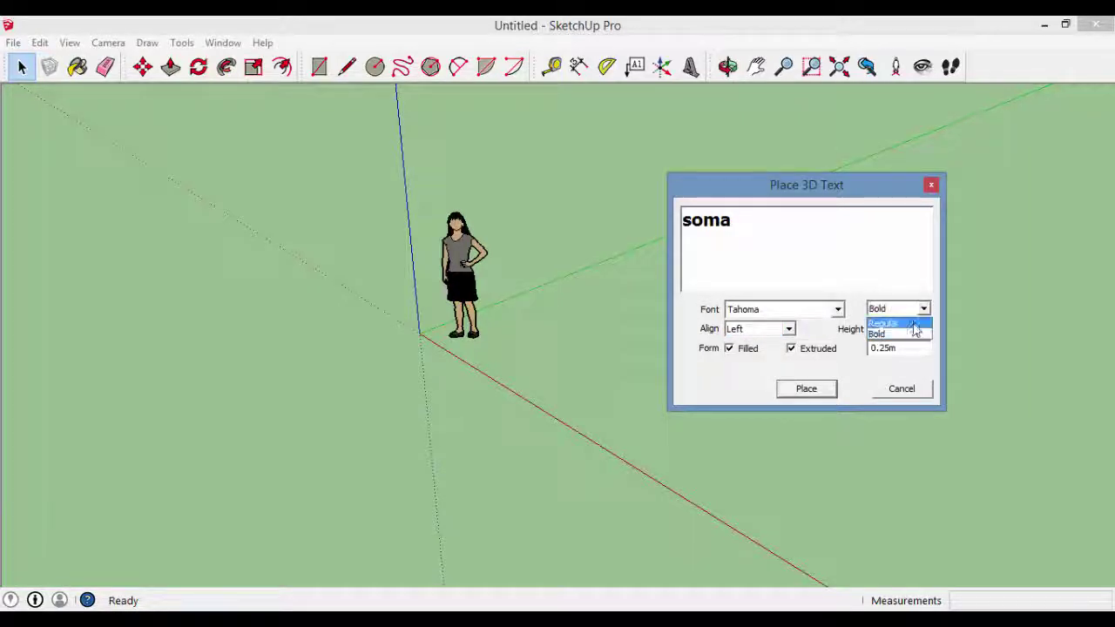
left_click(913, 324)
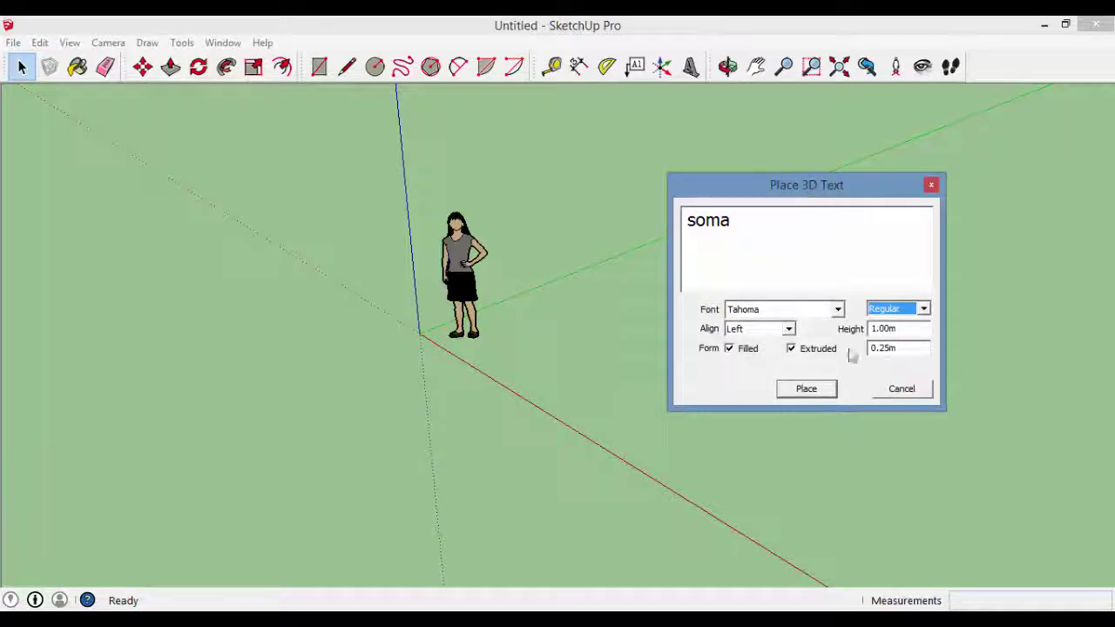
left_click(918, 328)
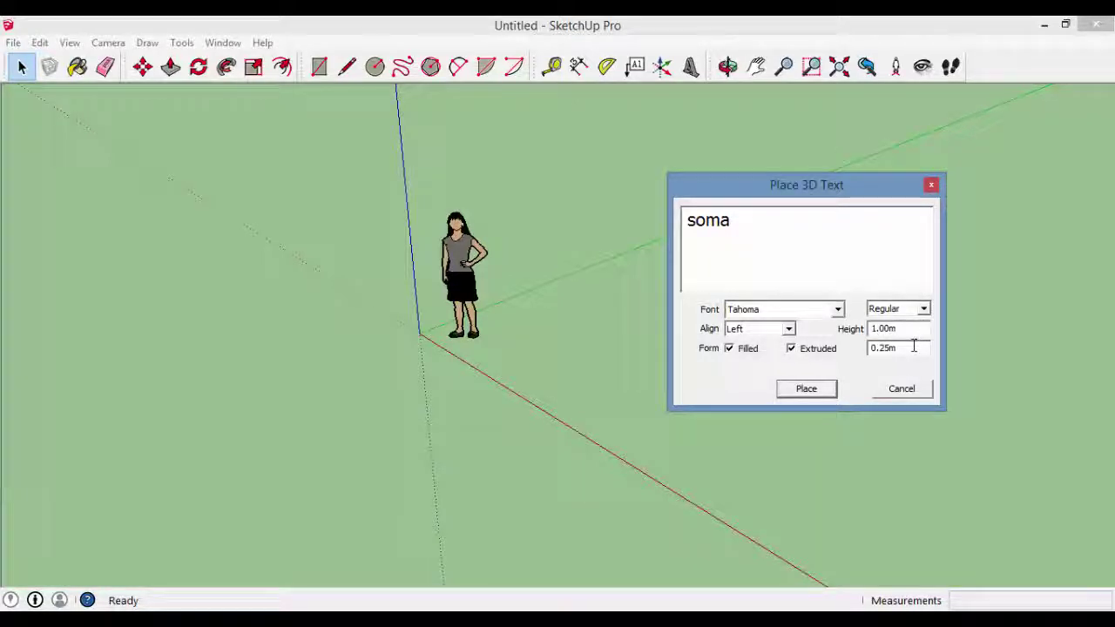
left_click(807, 388)
Drop the extruded soma text on the ground and move it beside the red axis
left_click(618, 369)
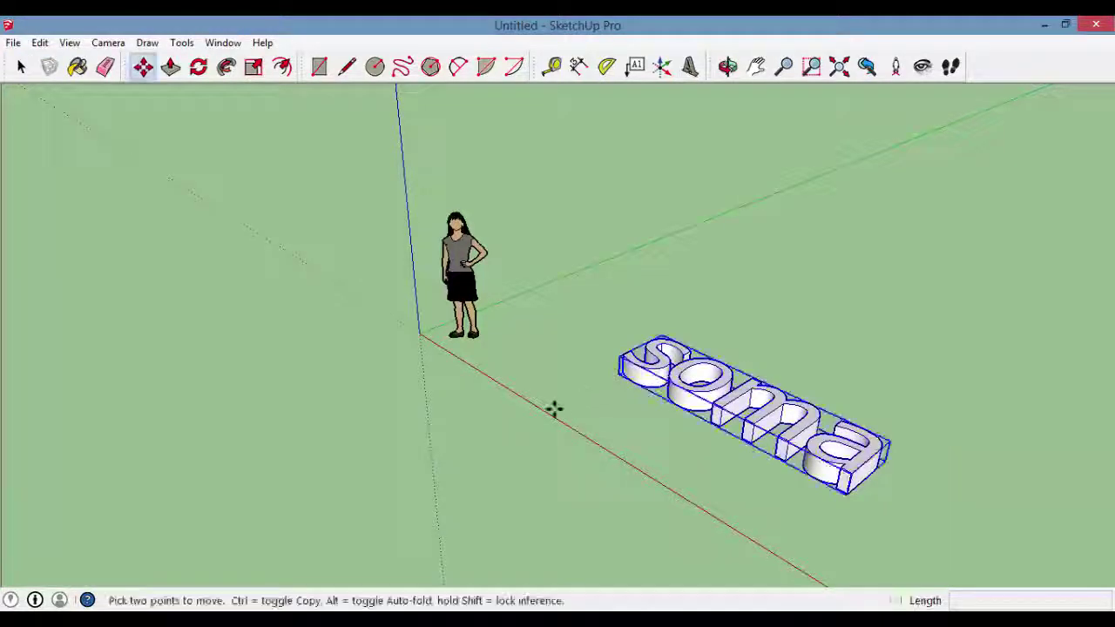
scroll(741, 266, "down", 3)
left_click(901, 370)
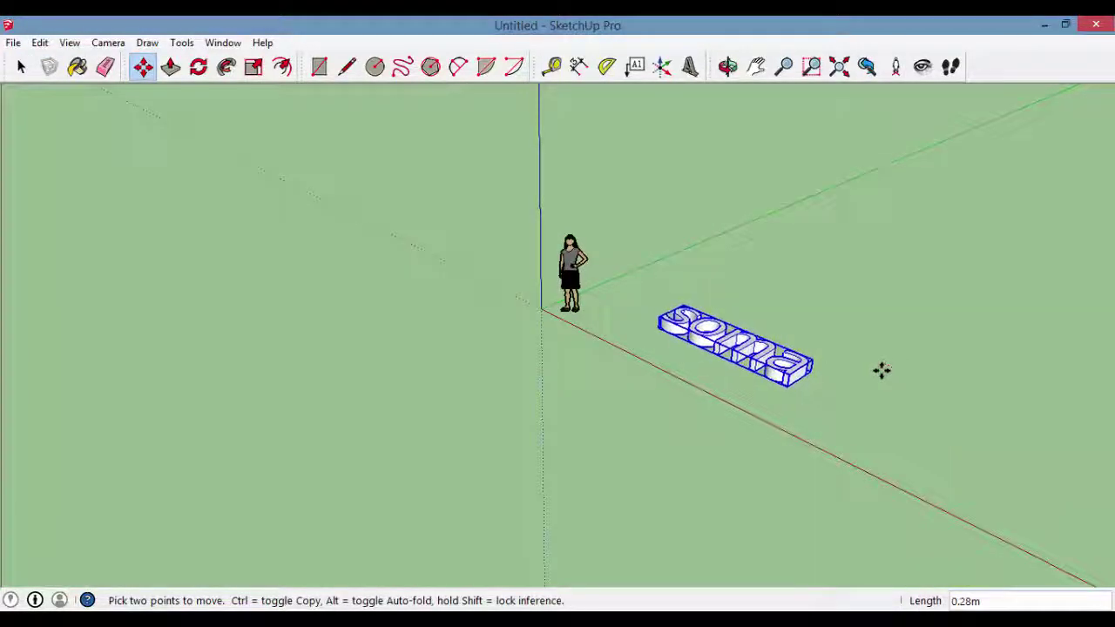
mouse_move(829, 403)
middle_mouse_down()
mouse_move(810, 336)
mouse_move(868, 296)
mouse_move(177, 99)
middle_mouse_up()
left_click(21, 67)
left_click(646, 216)
scroll(684, 301, "up", 3)
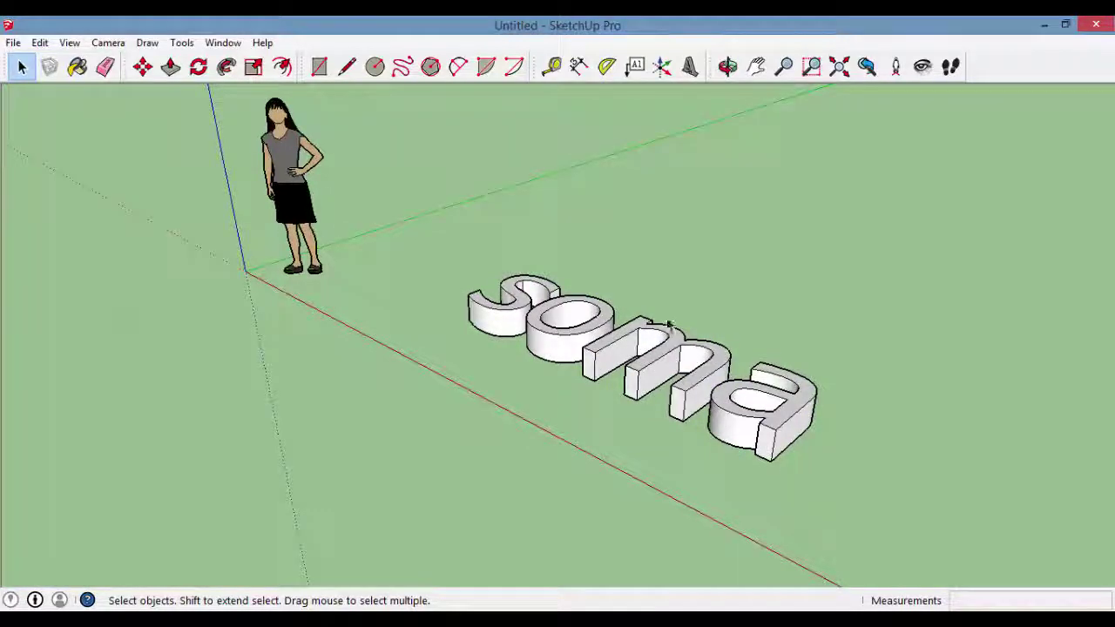
scroll(668, 324, "down", 3)
scroll(558, 331, "up", 4)
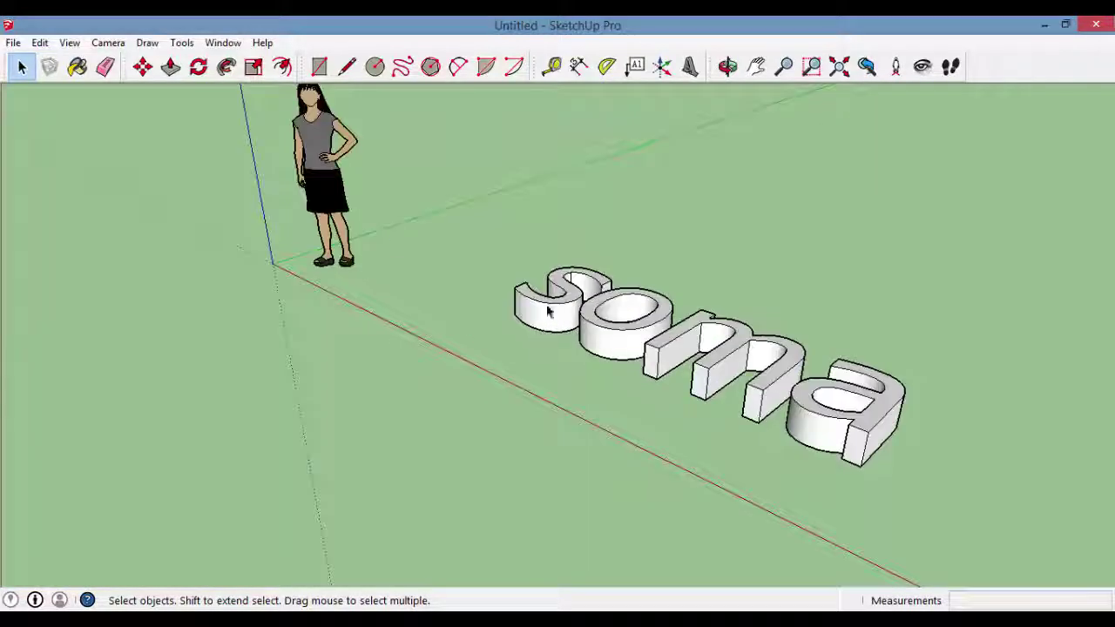
scroll(548, 312, "down", 2)
scroll(670, 240, "down", 1)
scroll(704, 261, "up", 1)
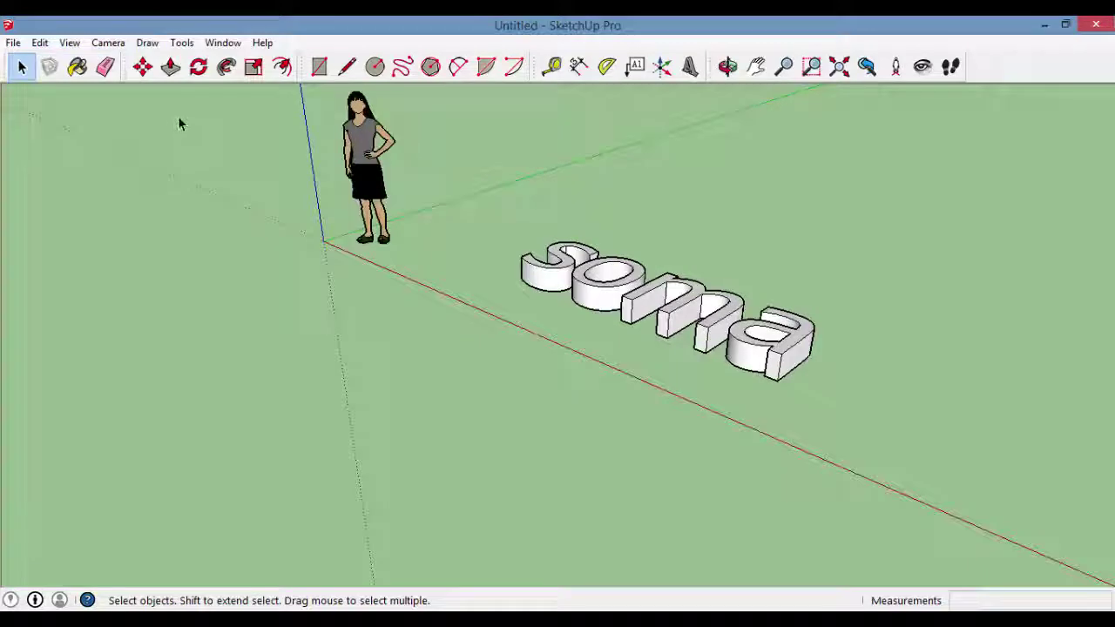
Rotate the soma lettering 90° about its bottom corner so it stands upright
left_click(198, 66)
mouse_move(834, 363)
middle_mouse_down()
mouse_move(596, 339)
mouse_move(710, 383)
middle_mouse_up()
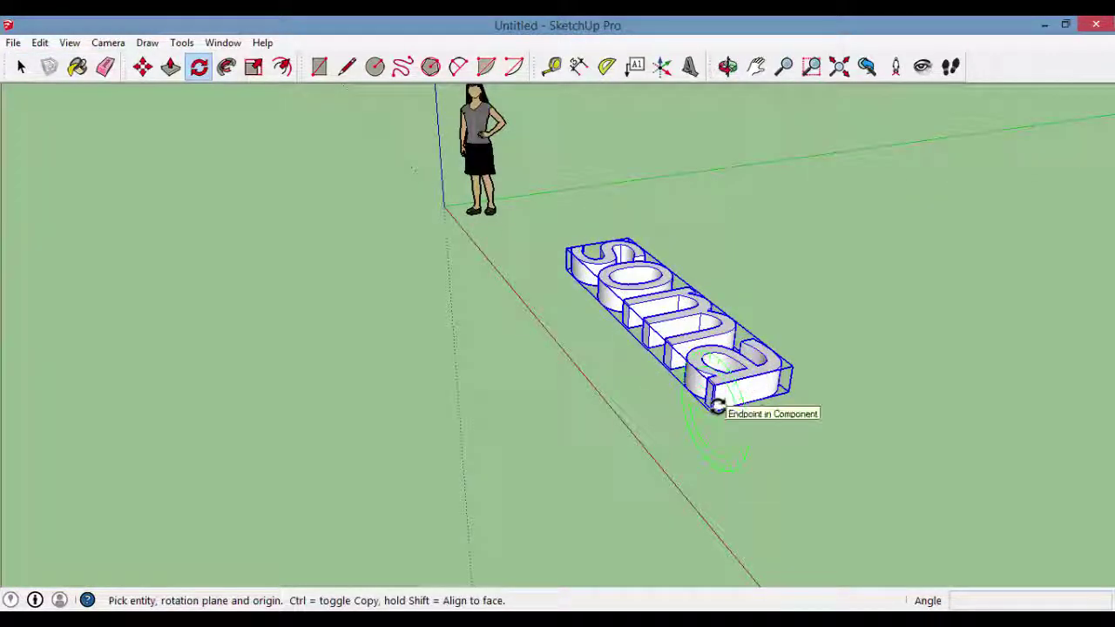
left_click(713, 408)
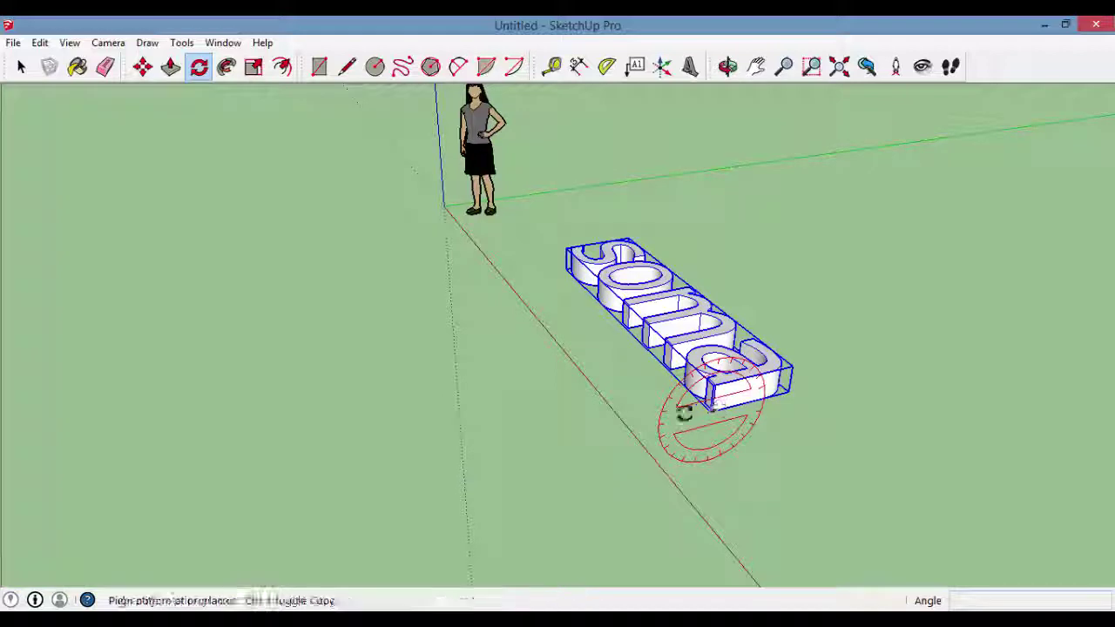
left_click(500, 453)
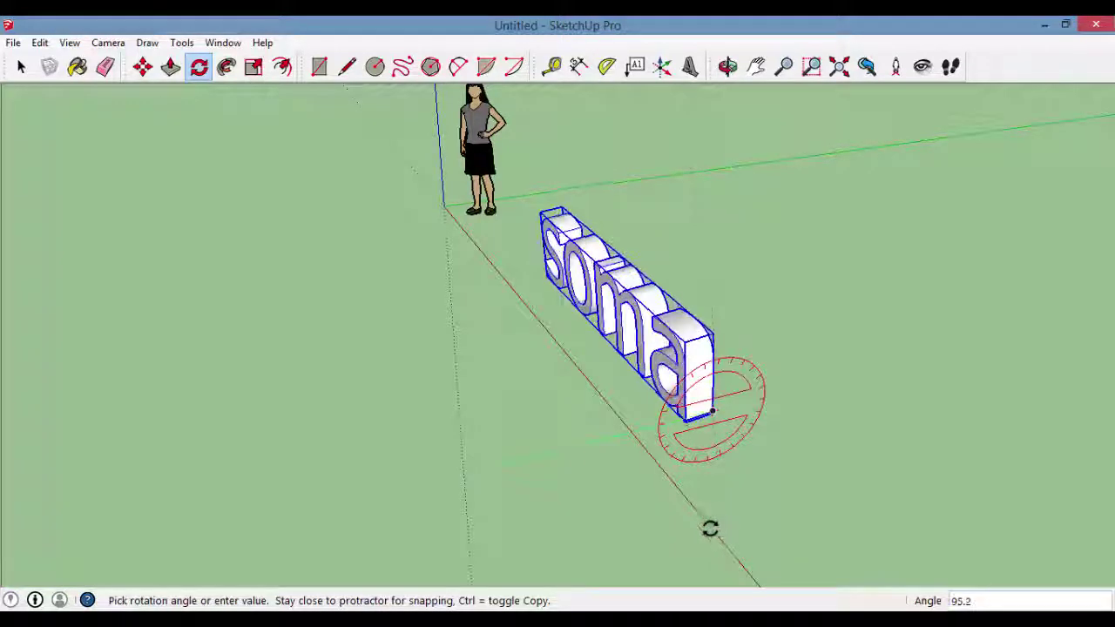
type("90")
left_click(709, 528)
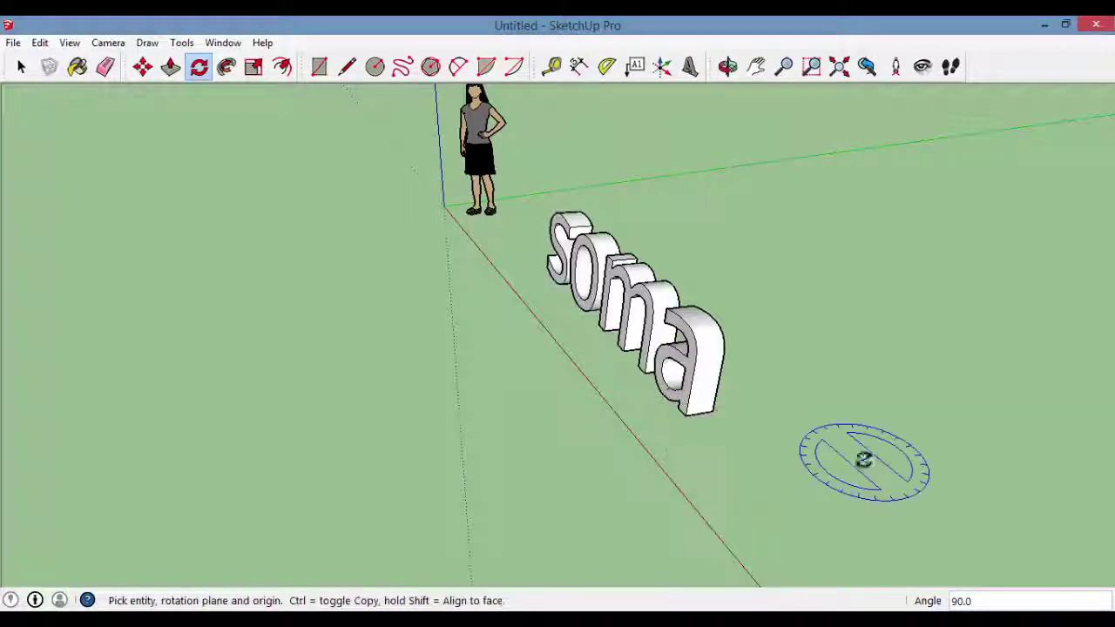
middle_click_drag(848, 374, 825, 329)
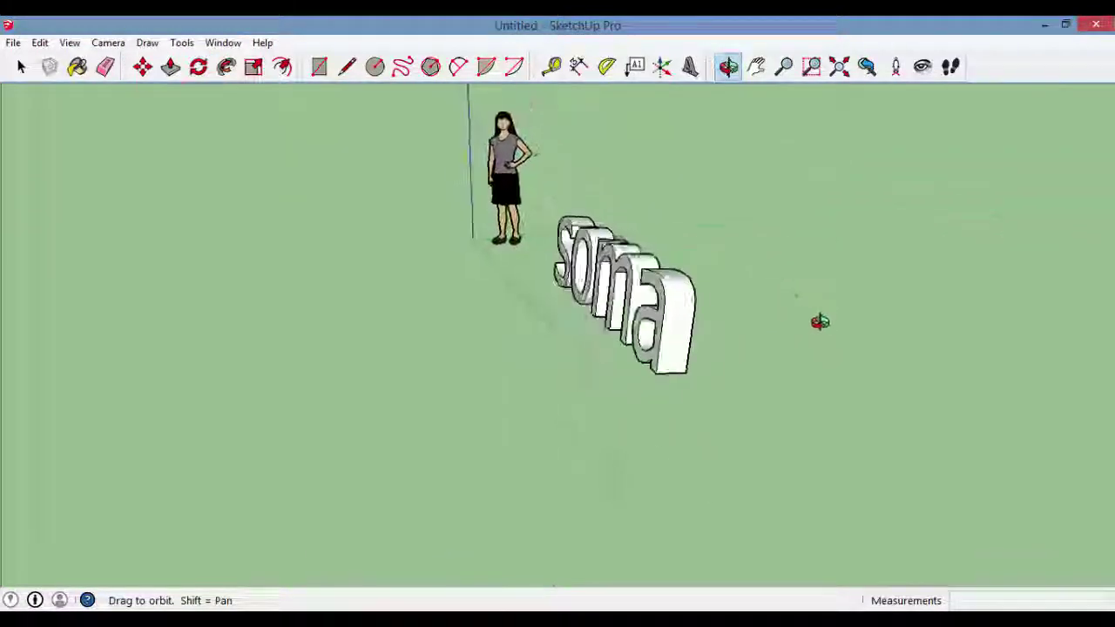
left_click_drag(696, 374, 672, 464)
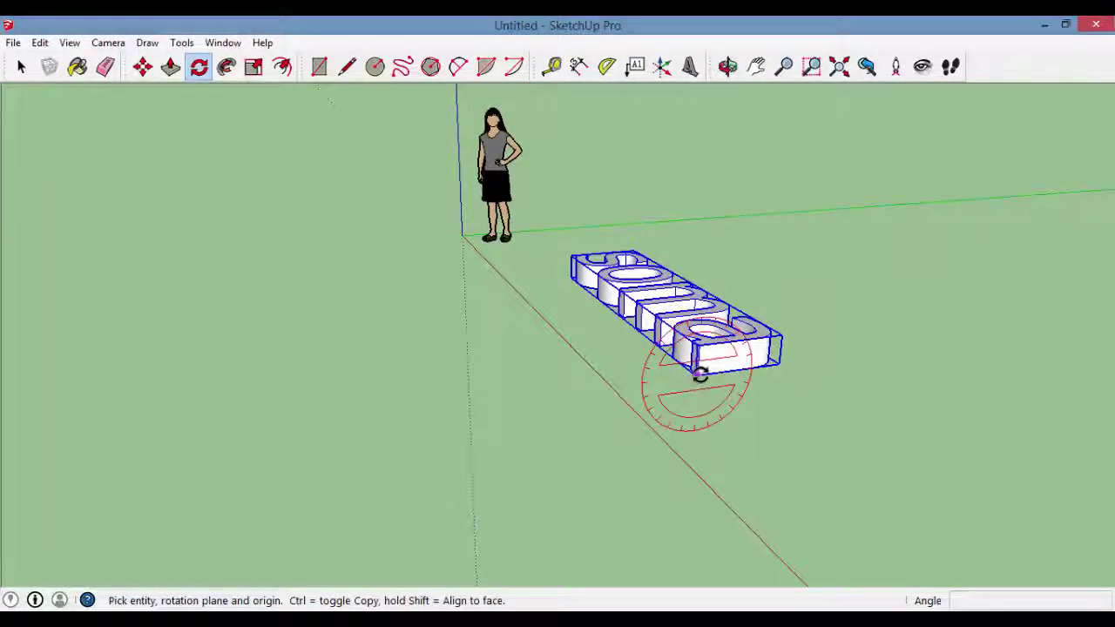
left_click(548, 395)
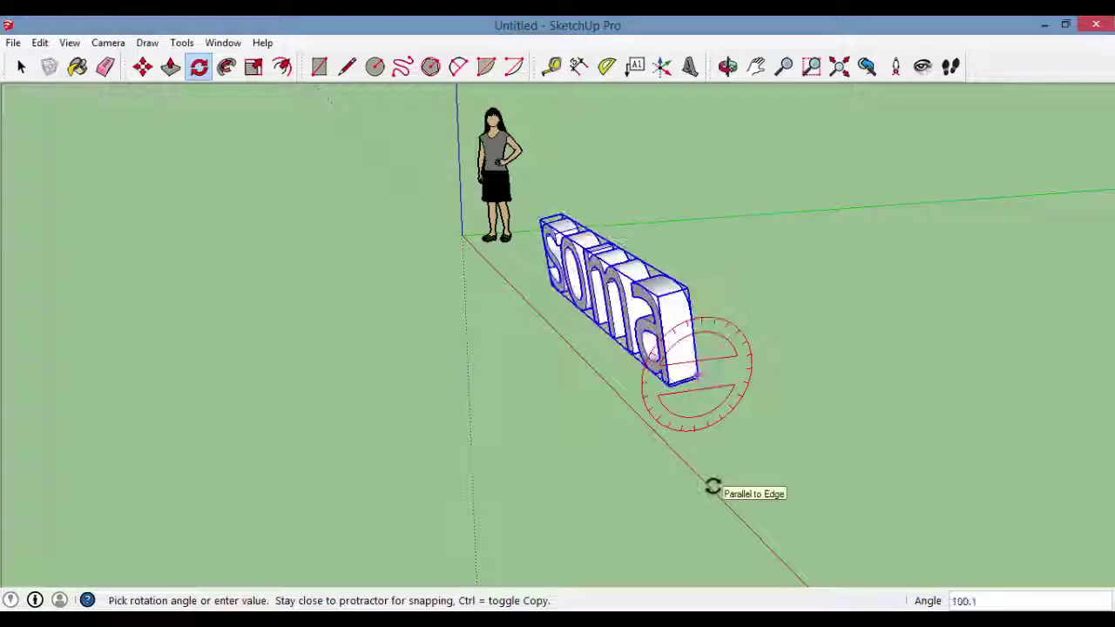
left_click(689, 487)
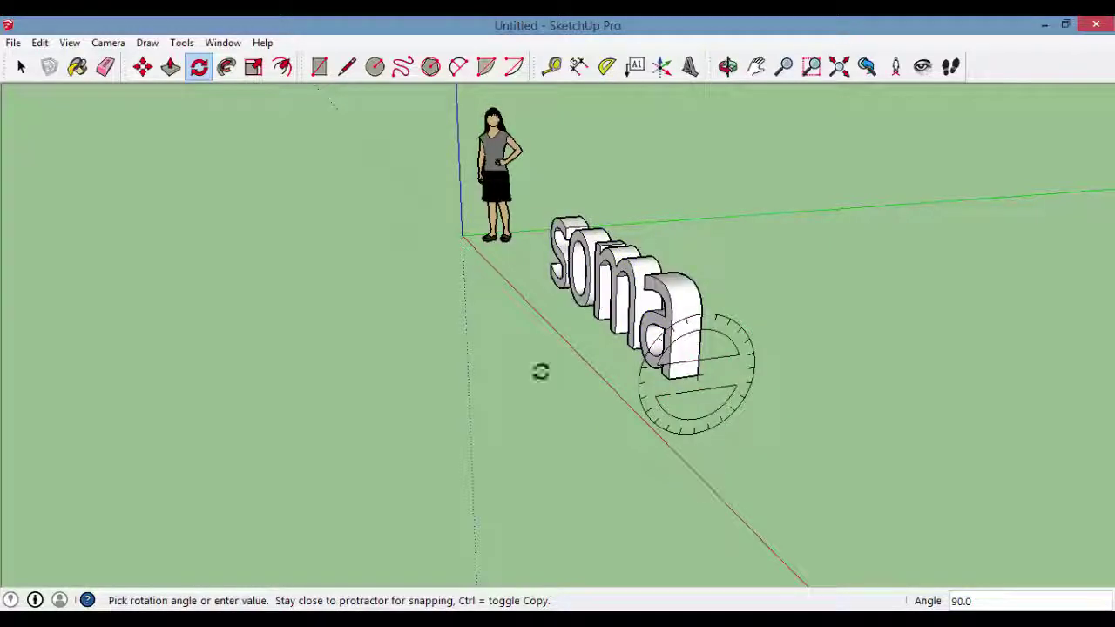
key("space")
mouse_move(476, 331)
middle_mouse_down()
mouse_move(809, 428)
mouse_move(952, 266)
mouse_move(528, 253)
mouse_move(216, 292)
mouse_move(652, 428)
mouse_move(753, 226)
middle_mouse_up()
scroll(752, 225, "up", 2)
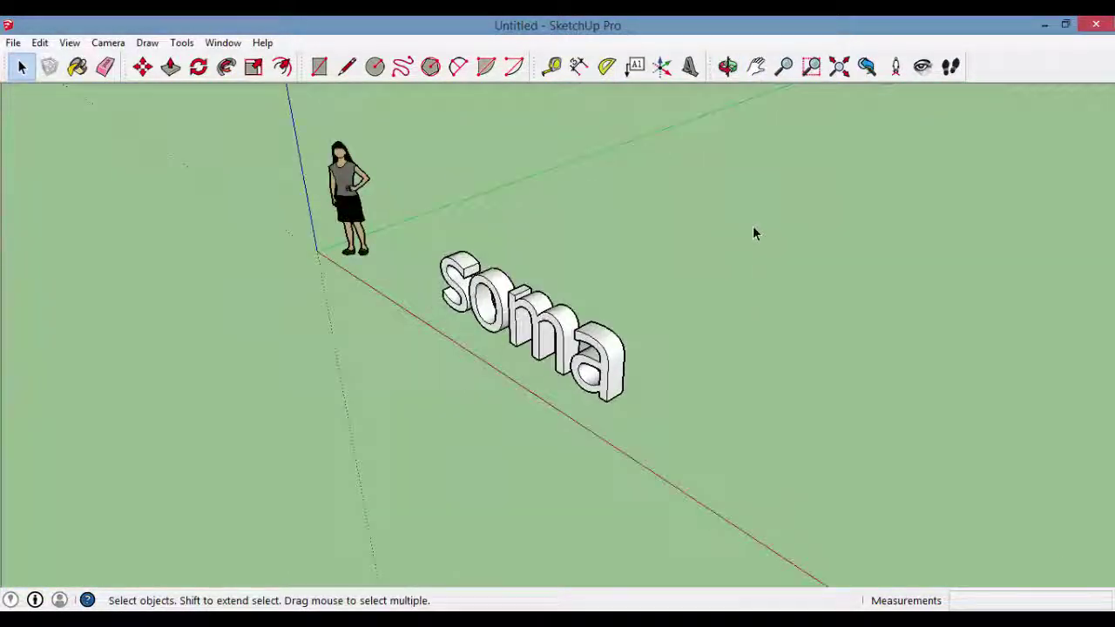
Create a second 'soma' text that is filled but not extruded
left_click(690, 66)
left_click_drag(768, 185, 777, 182)
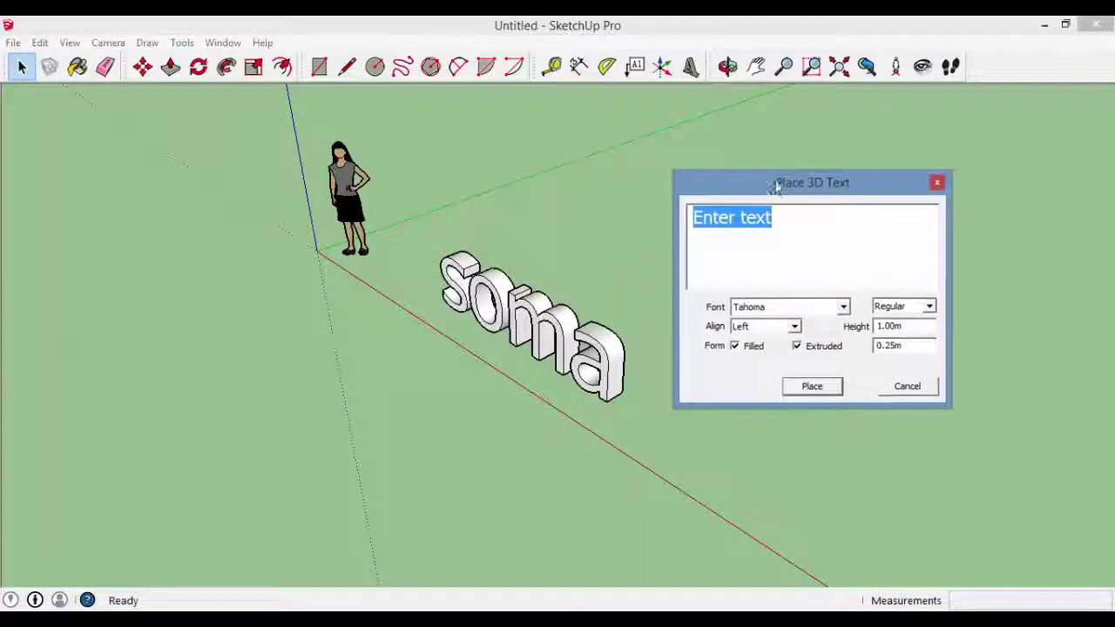
type("soma")
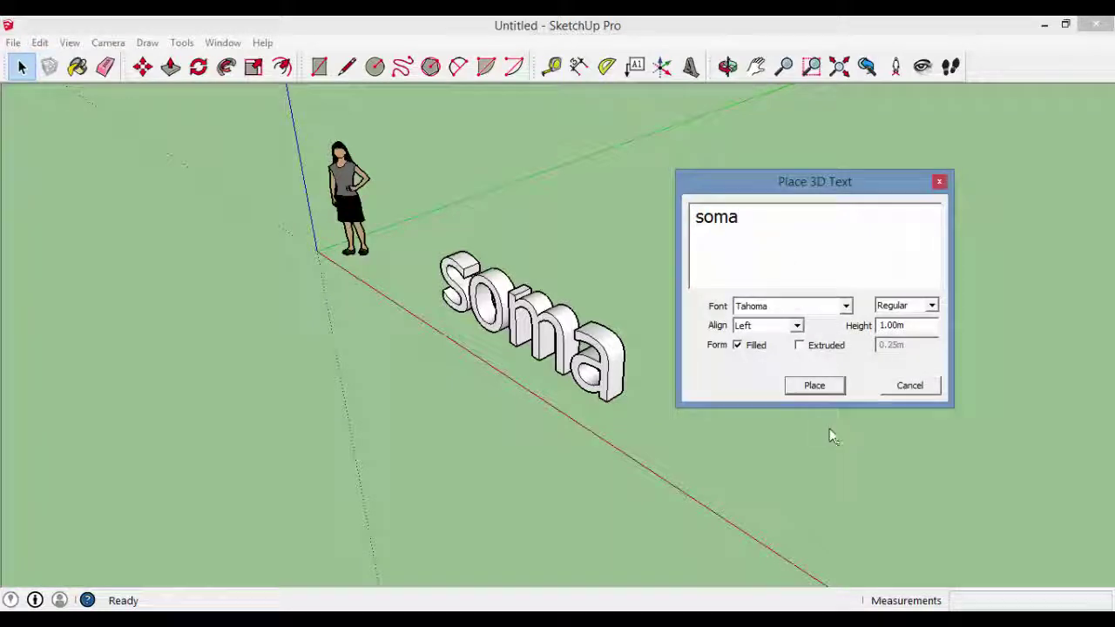
left_click(825, 390)
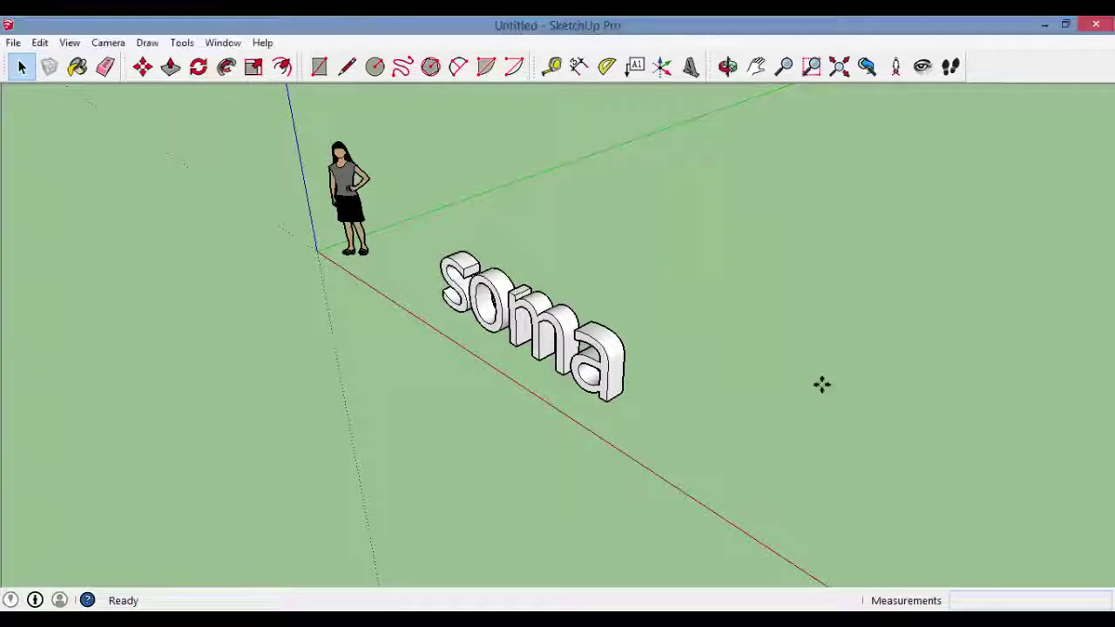
Lay the flat soma text on the ground beside the upright extruded lettering
left_click(667, 366)
scroll(746, 281, "down", 3)
scroll(868, 321, "up", 5)
key("space")
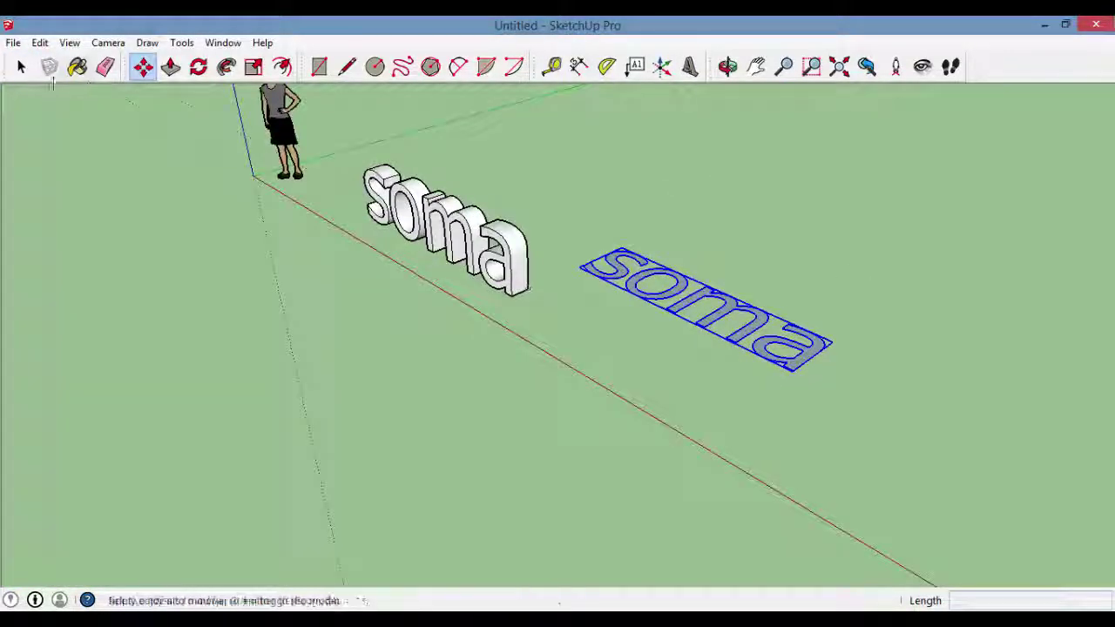
left_click(391, 278)
mouse_move(705, 329)
middle_mouse_down()
mouse_move(732, 322)
mouse_move(572, 192)
mouse_move(511, 361)
mouse_move(784, 527)
mouse_move(839, 453)
mouse_move(906, 304)
mouse_move(662, 378)
mouse_move(819, 525)
mouse_move(814, 393)
mouse_move(466, 124)
middle_mouse_up()
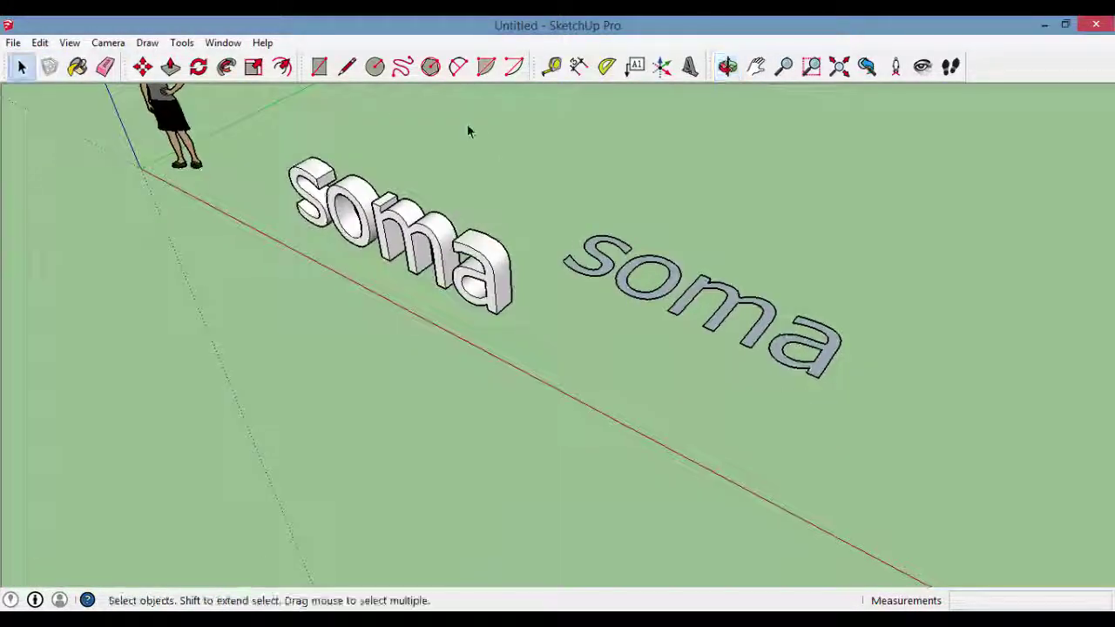
scroll(721, 256, "up", 2)
scroll(606, 292, "down", 3)
mouse_move(657, 335)
middle_mouse_down()
mouse_move(736, 381)
mouse_move(635, 334)
mouse_move(607, 292)
middle_mouse_up()
scroll(607, 292, "down", 2)
scroll(525, 297, "up", 3)
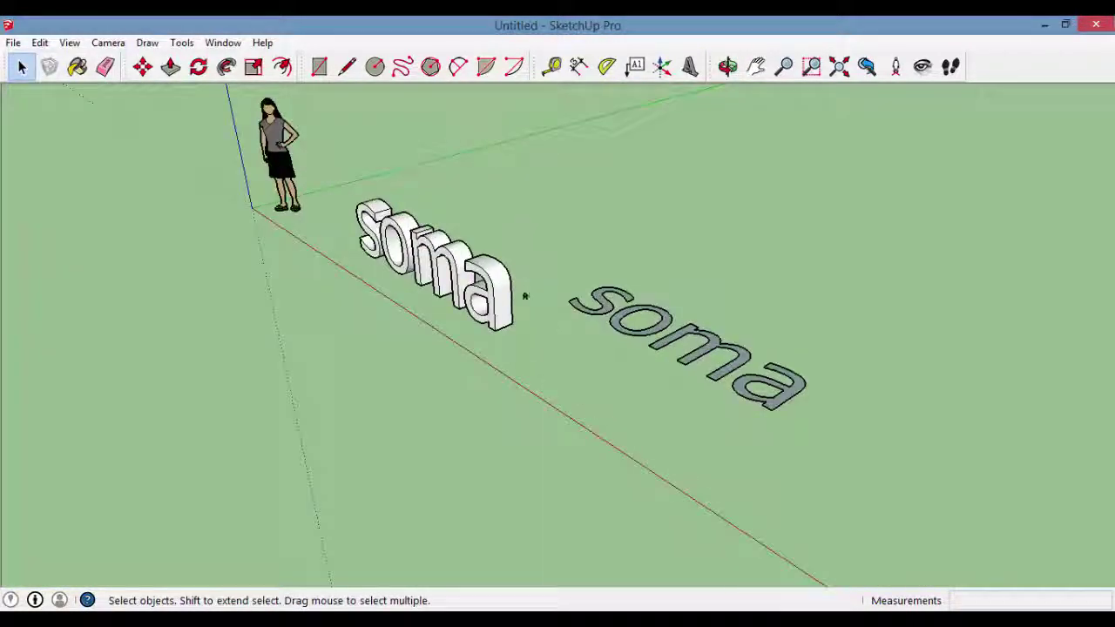
mouse_move(604, 368)
middle_mouse_down()
mouse_move(722, 366)
mouse_move(552, 261)
middle_mouse_up()
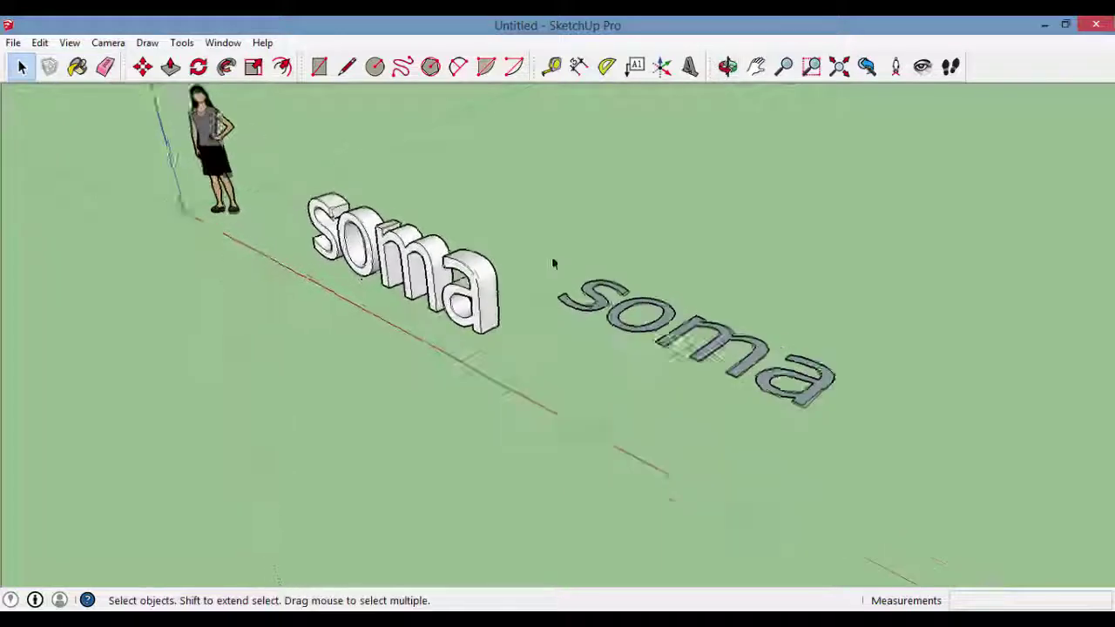
Select and deselect the flat soma text, then reopen Place 3D Text
left_click(170, 67)
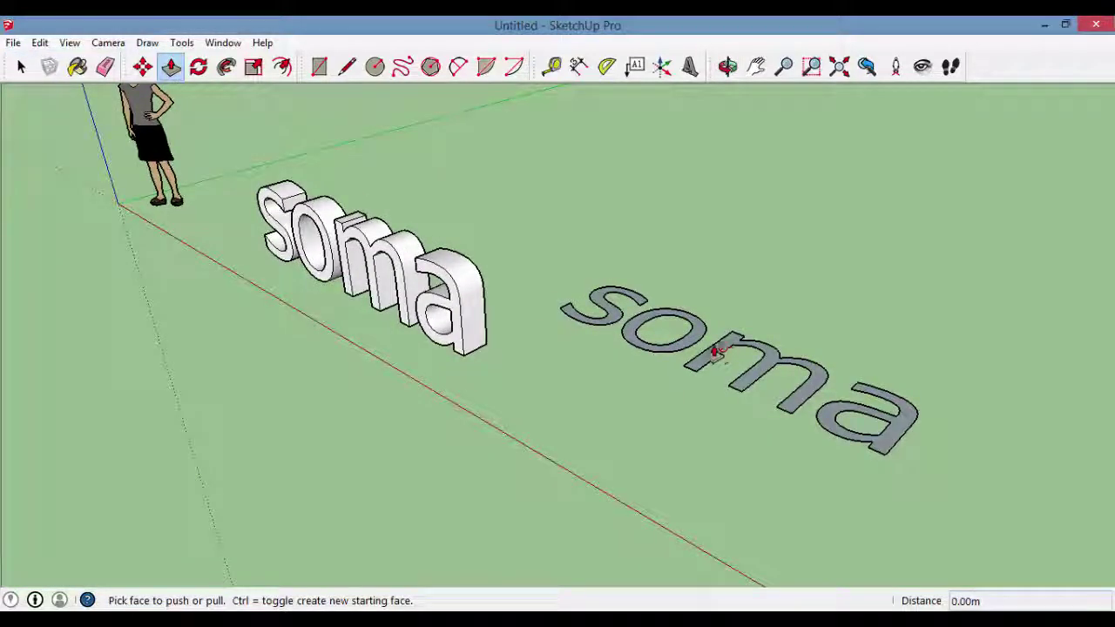
left_click(21, 67)
left_click(669, 322)
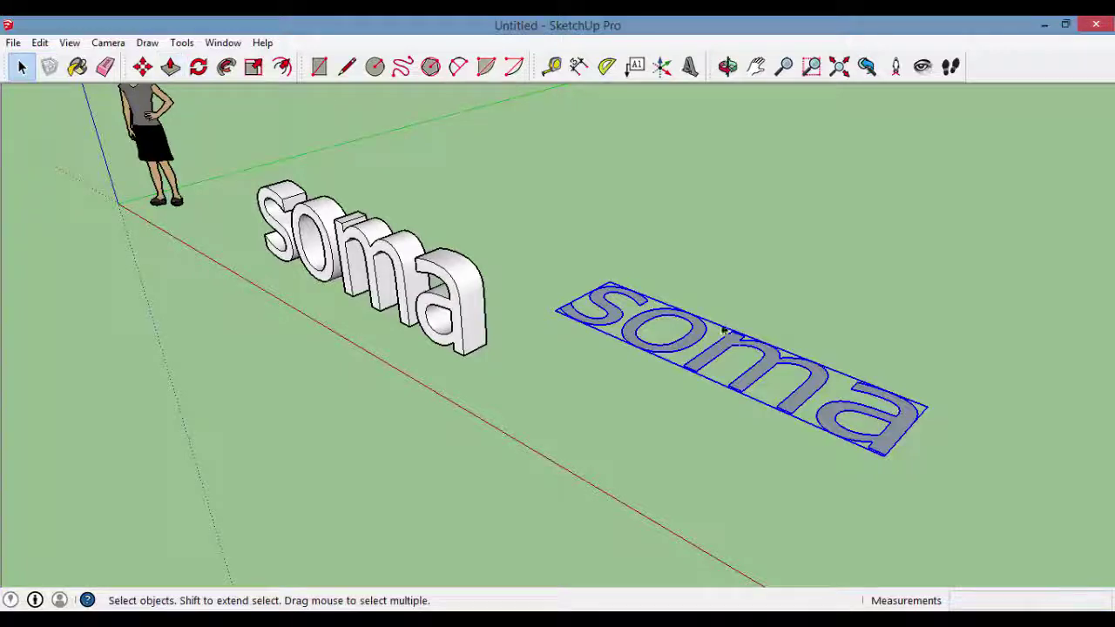
left_click(754, 305)
left_click(728, 342)
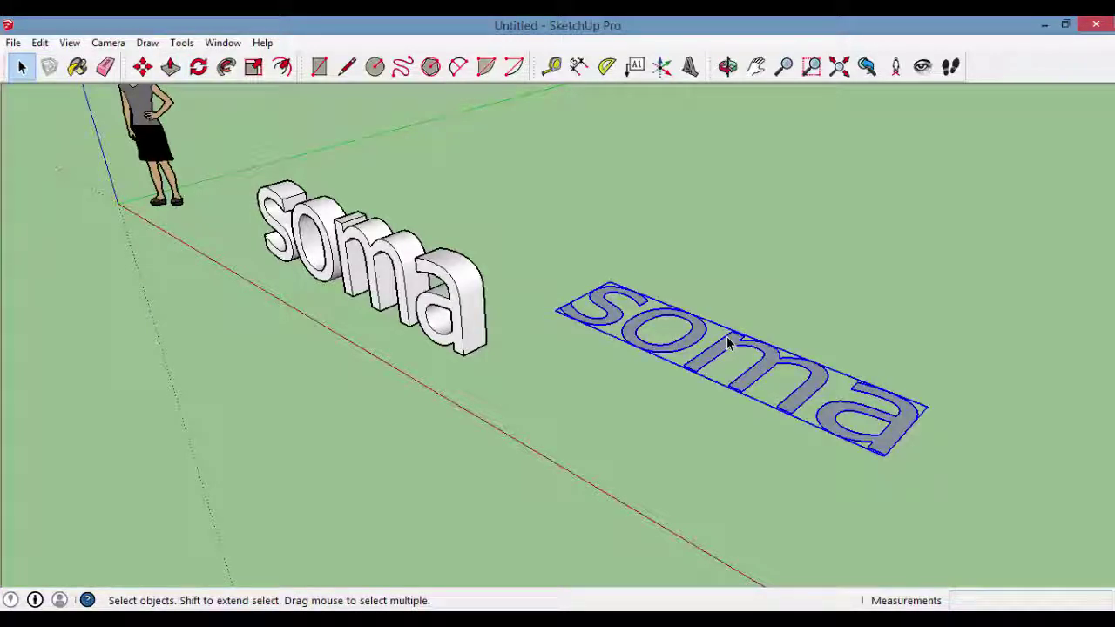
left_click(745, 325)
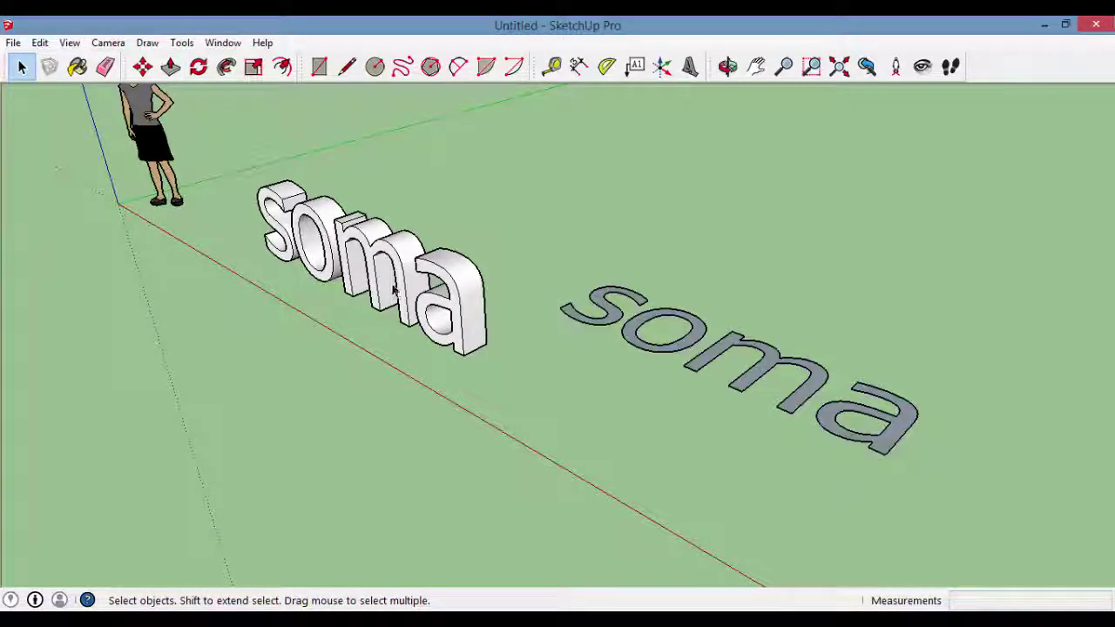
mouse_move(611, 264)
middle_mouse_down()
mouse_move(601, 229)
mouse_move(620, 323)
middle_mouse_up()
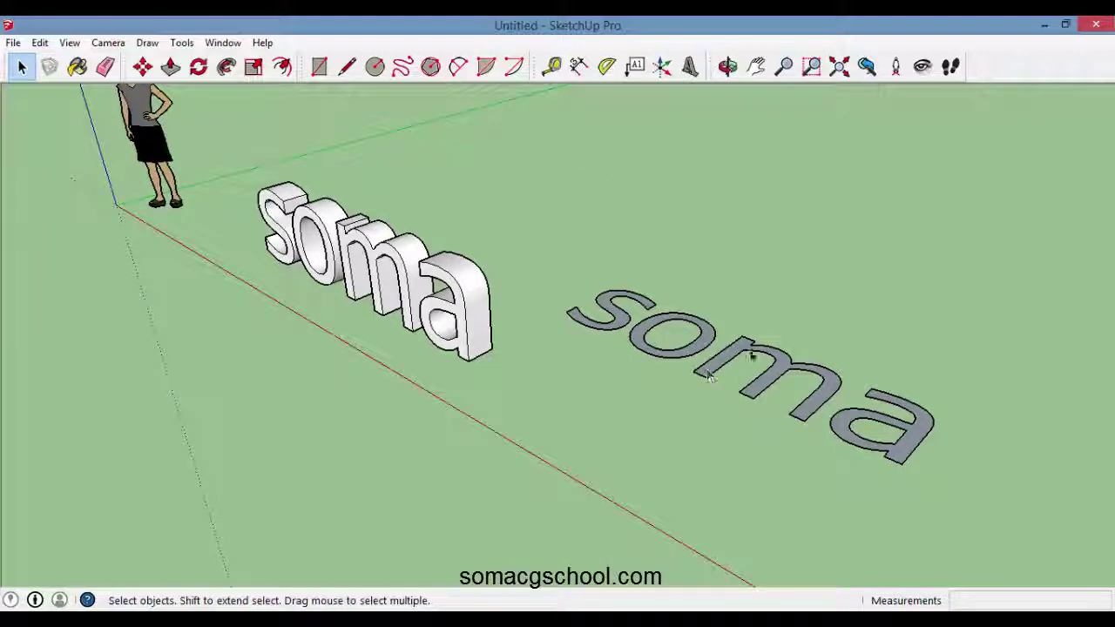
left_click(689, 68)
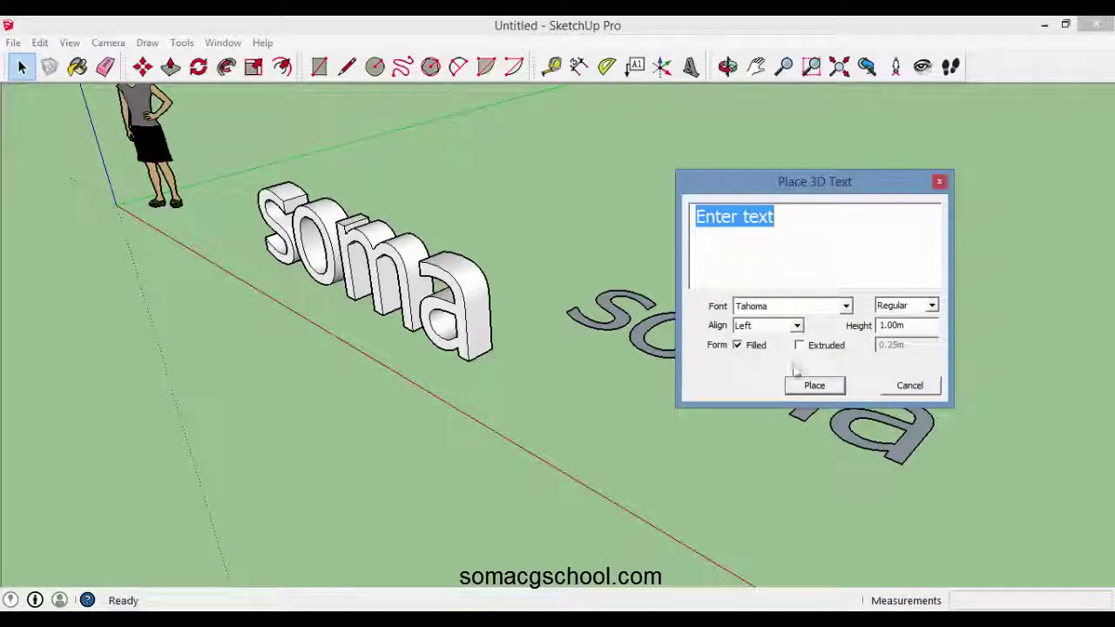
Place an unfilled, unextruded outline 'soma' on the ground behind the flat text
left_click(756, 346)
left_click(815, 385)
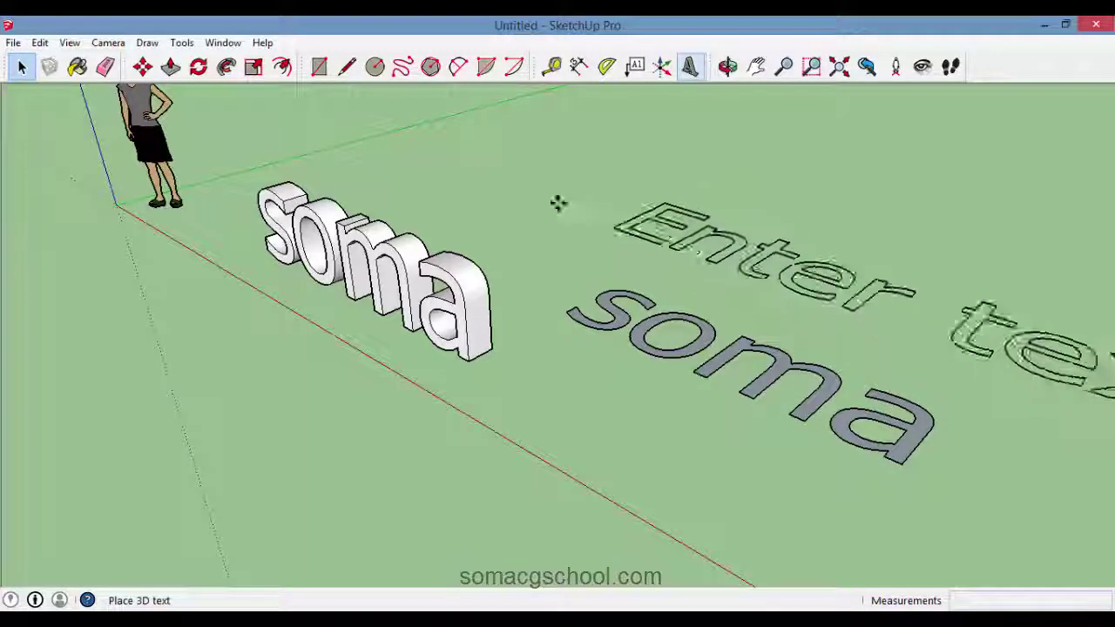
left_click(566, 200)
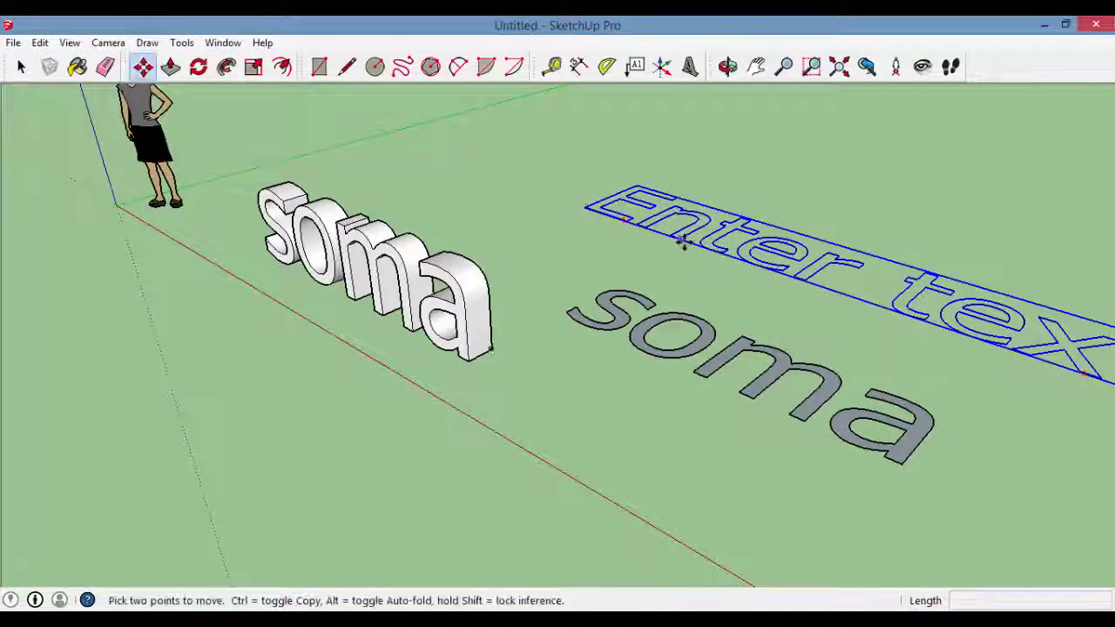
left_click(689, 68)
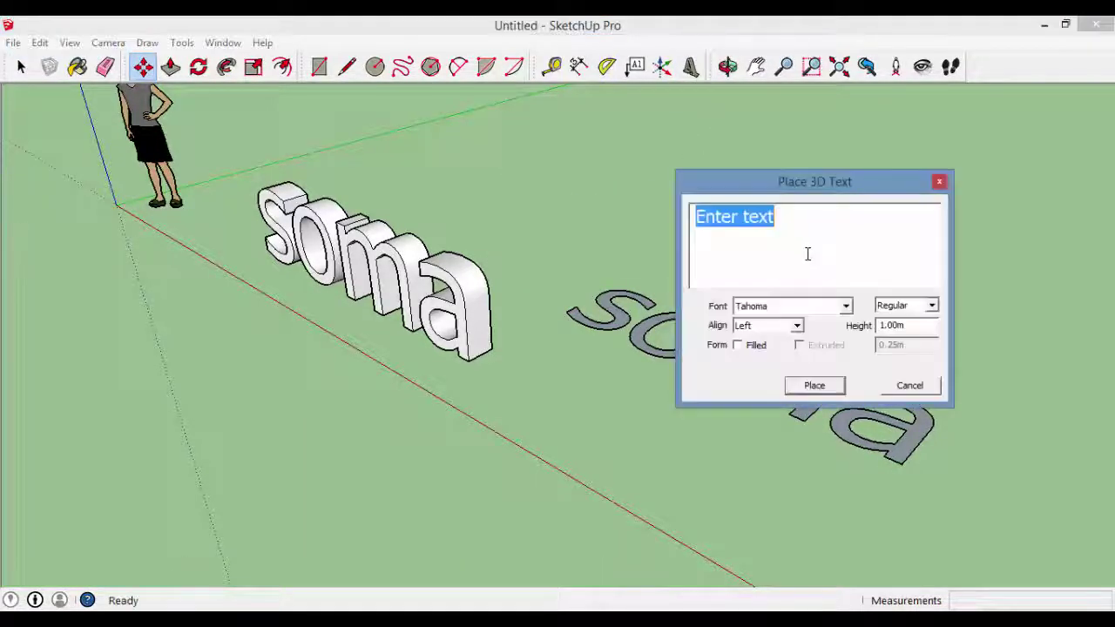
type("soma")
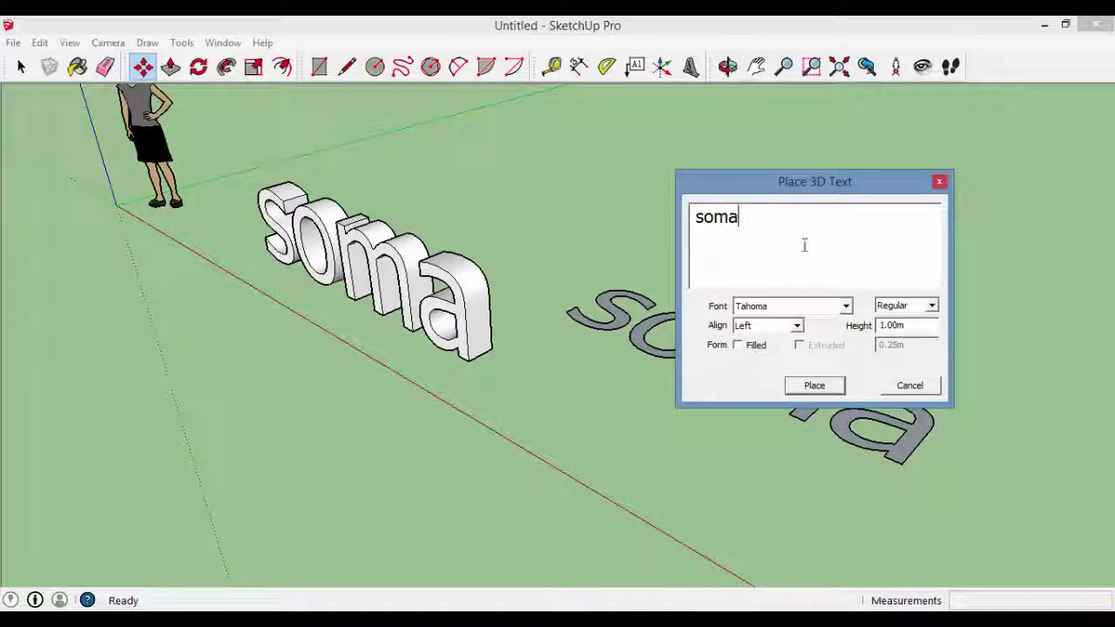
left_click(812, 385)
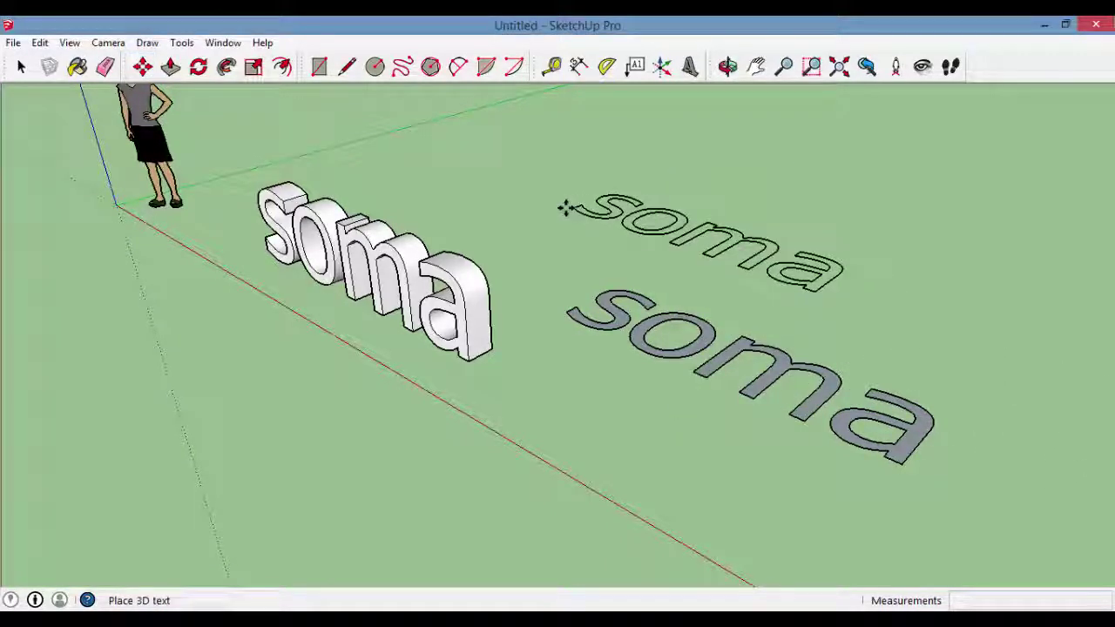
left_click(565, 208)
Check the outline text from a few viewpoints and select the extruded soma
left_click(21, 66)
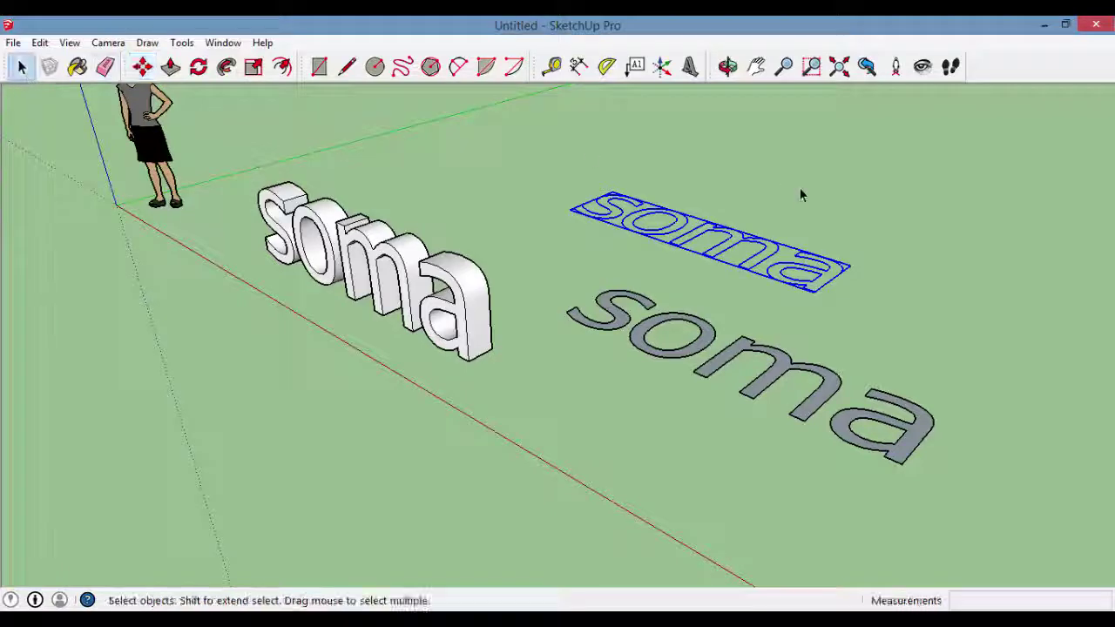
left_click(832, 259)
scroll(840, 286, "up", 3)
left_click(832, 299)
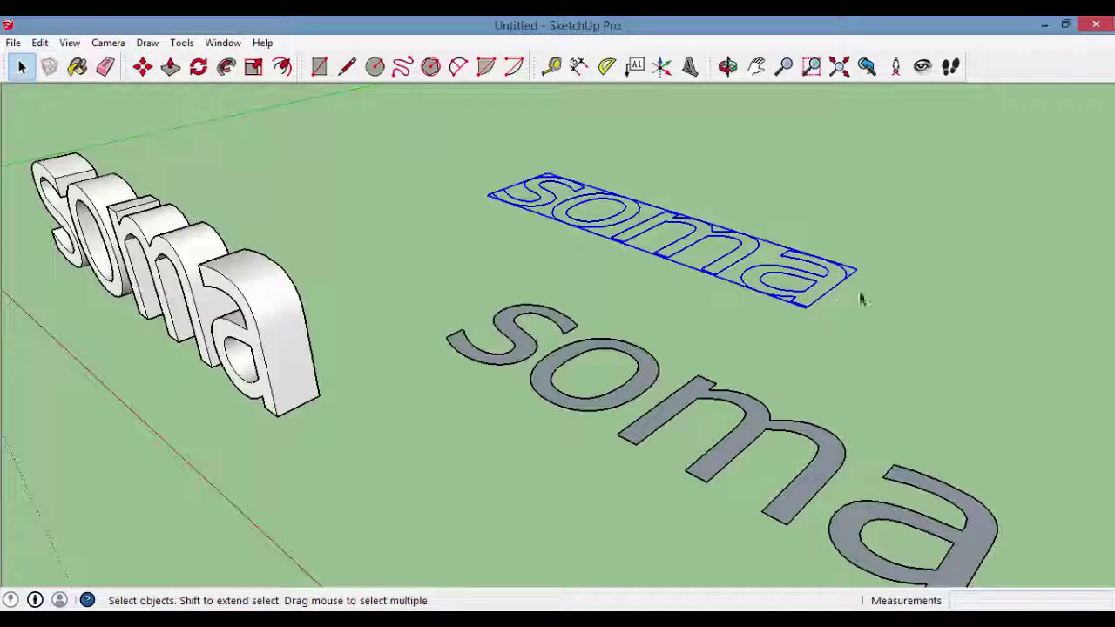
left_click(861, 293)
scroll(862, 293, "down", 5)
mouse_move(861, 294)
middle_mouse_down()
mouse_move(806, 204)
mouse_move(667, 174)
mouse_move(694, 301)
mouse_move(914, 441)
mouse_move(928, 349)
mouse_move(590, 438)
mouse_move(822, 493)
mouse_move(408, 473)
mouse_move(769, 321)
middle_mouse_up()
scroll(769, 320, "down", 3)
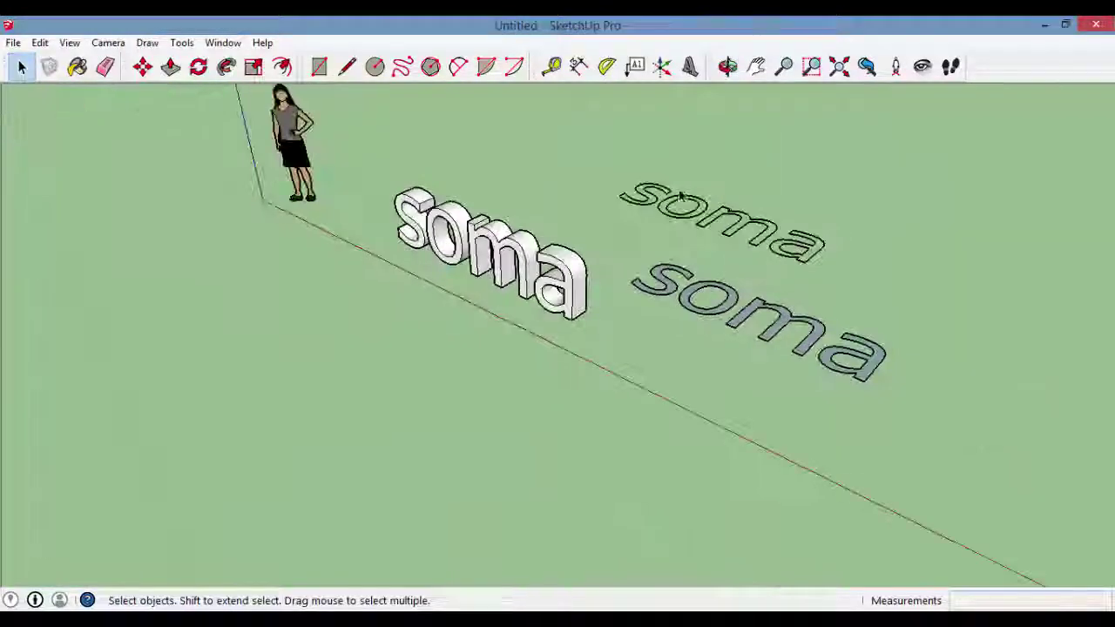
scroll(572, 224, "up", 2)
mouse_move(572, 224)
middle_mouse_down()
mouse_move(580, 199)
mouse_move(529, 313)
mouse_move(435, 373)
mouse_move(668, 338)
middle_mouse_up()
left_click(530, 314)
Double-click the upright extruded soma to edit its letters, then zoom in on them
left_click(667, 338)
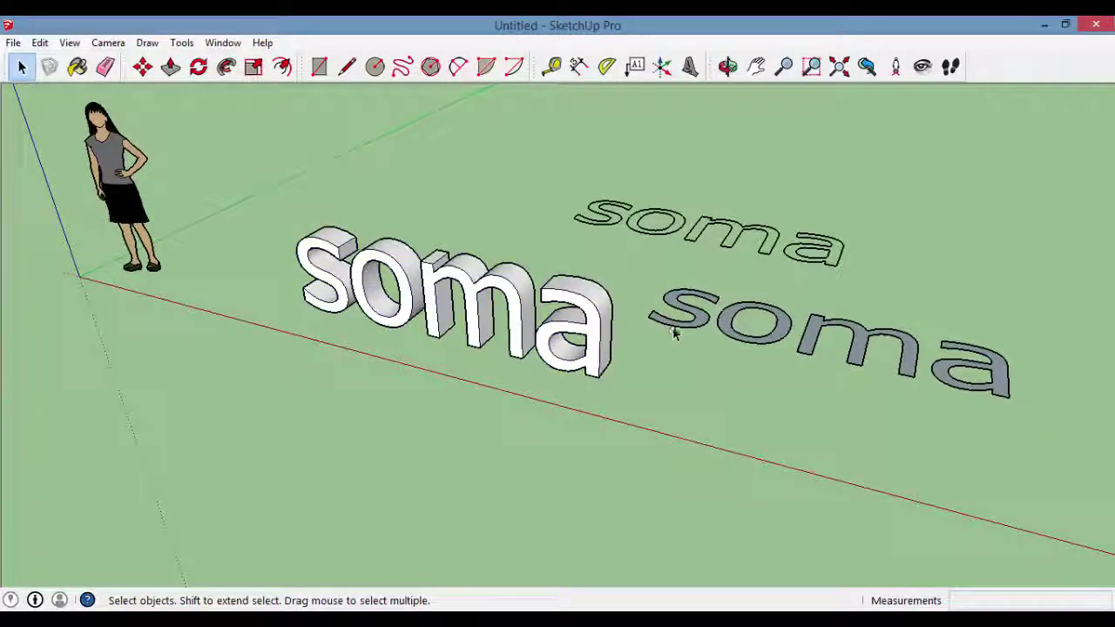
left_click(667, 305)
left_click(631, 301)
left_click(477, 294)
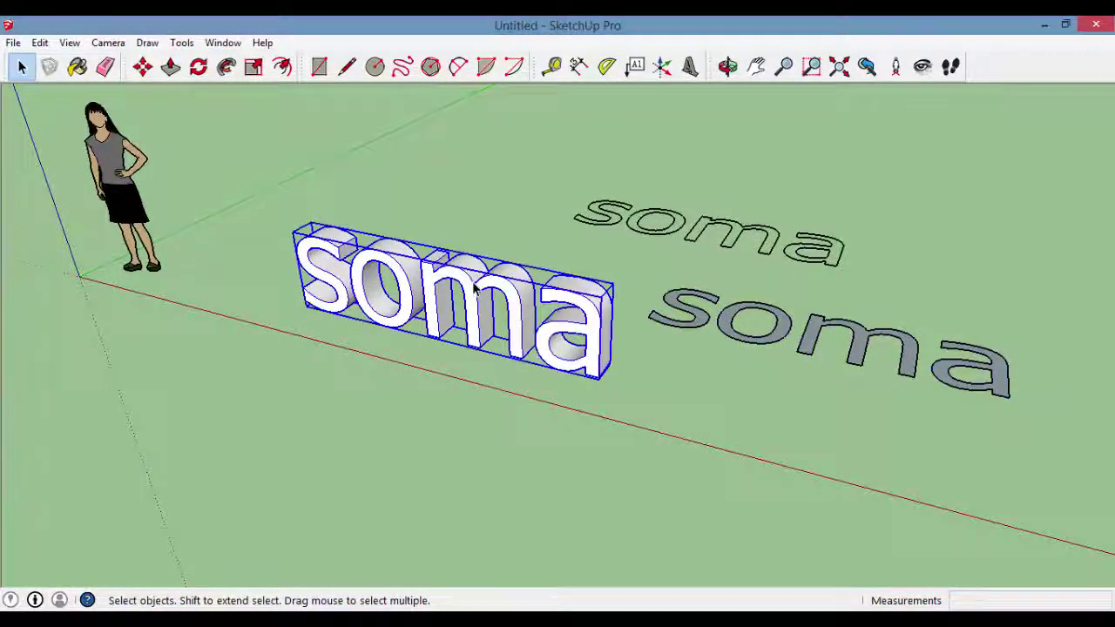
double_click(474, 290)
middle_click_drag(475, 290, 428, 232)
scroll(428, 237, "down", 3)
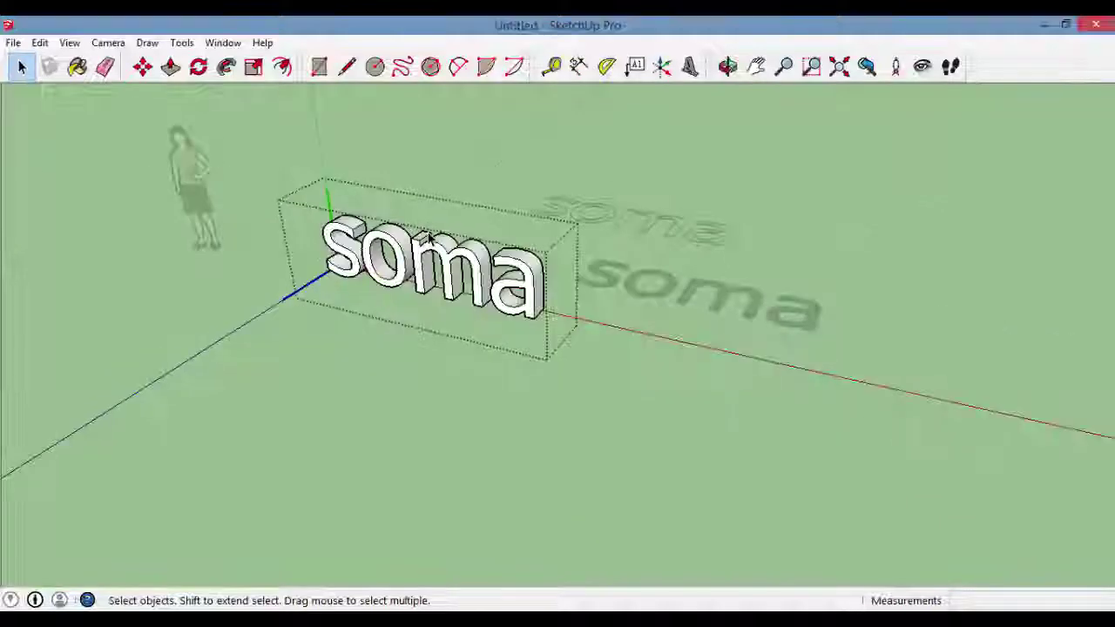
scroll(427, 161, "up", 2)
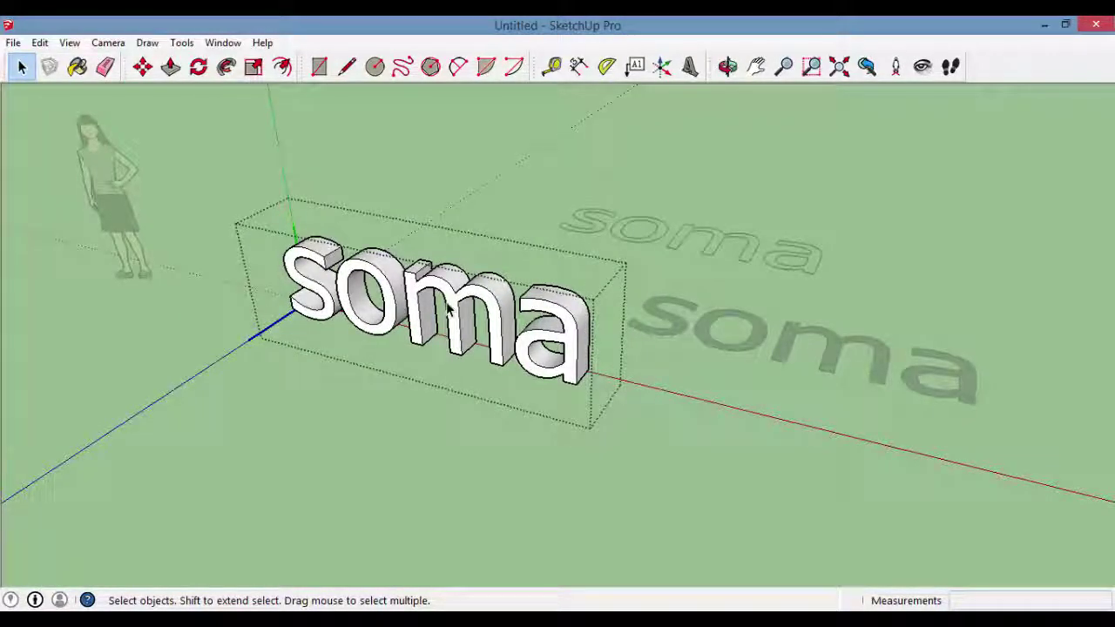
scroll(440, 304, "up", 1)
scroll(405, 292, "down", 1)
scroll(405, 291, "up", 1)
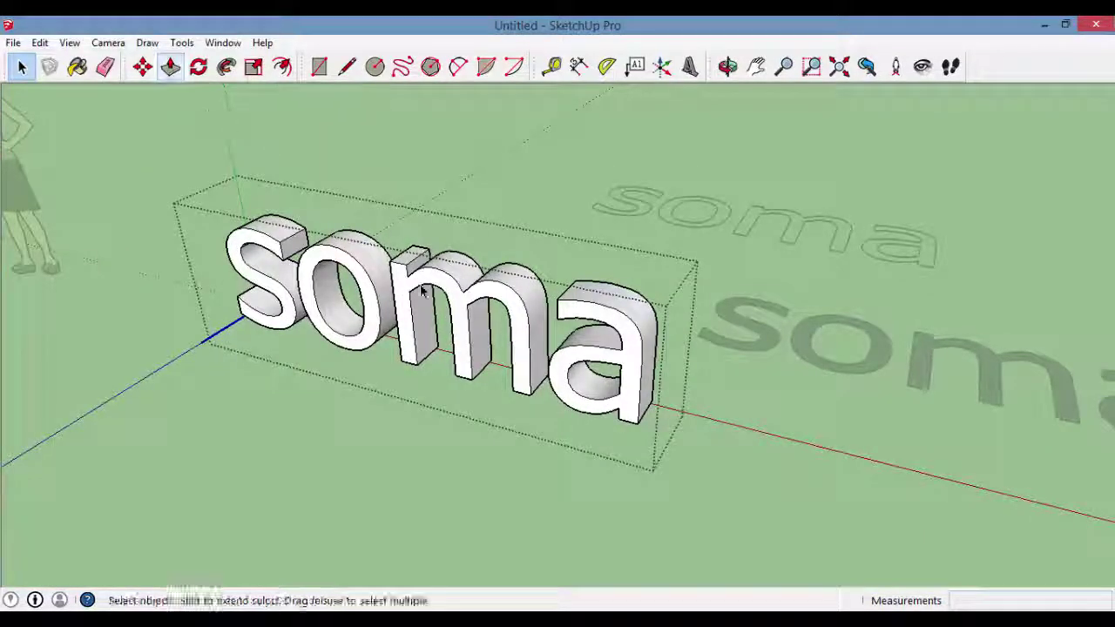
scroll(438, 294, "up", 1)
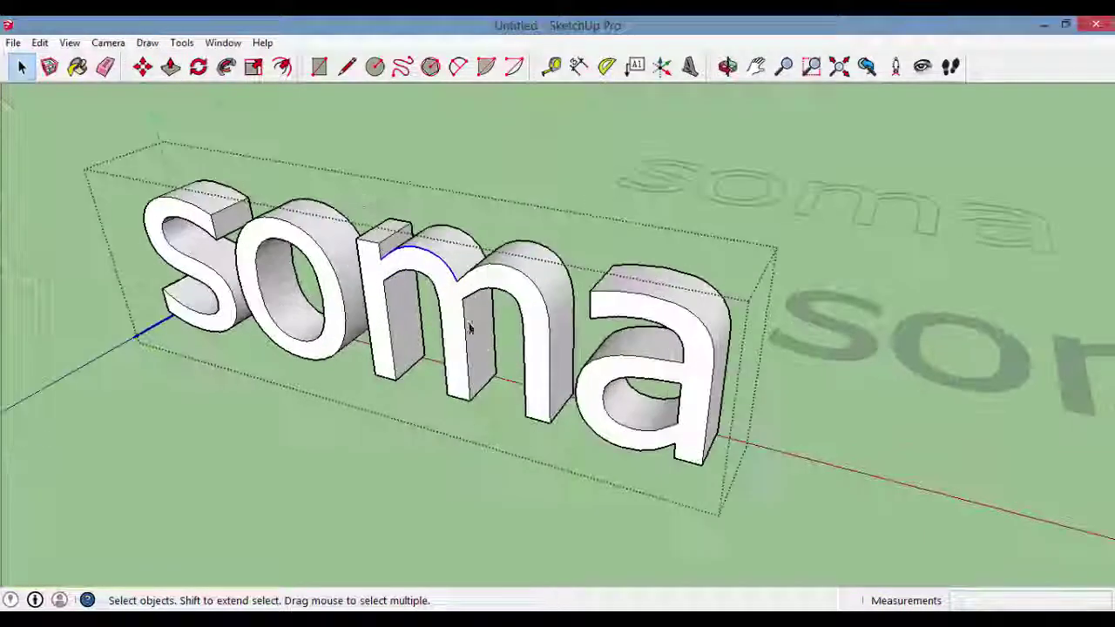
Push/pull the letter 'a' out, first 0.15m then to 0.27m, deeper than the others
triple_click(649, 364)
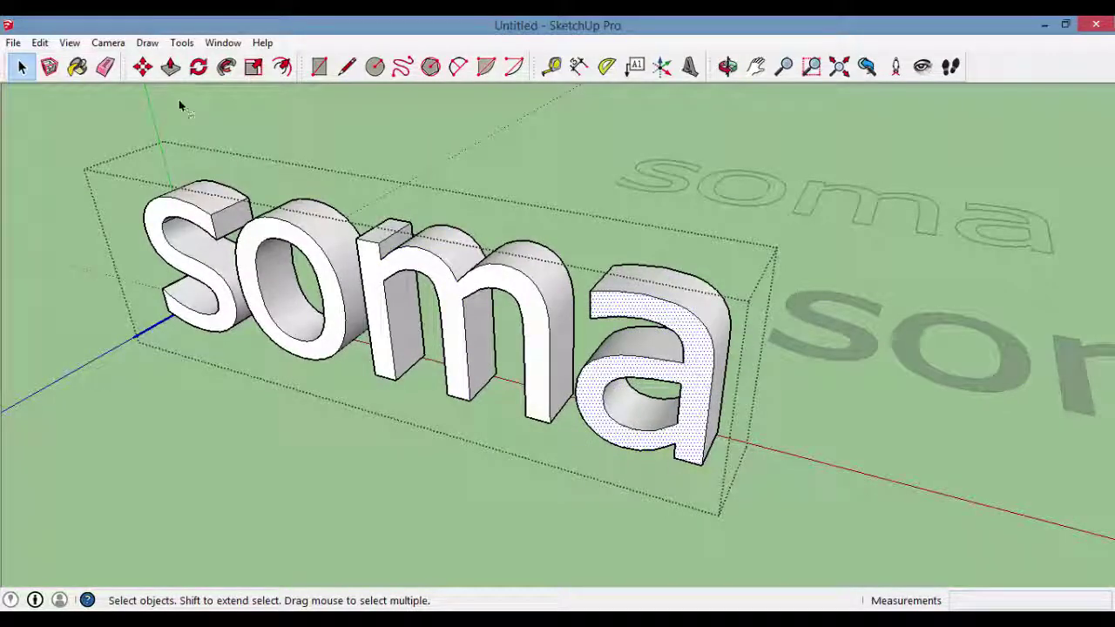
left_click(171, 67)
left_click(660, 327)
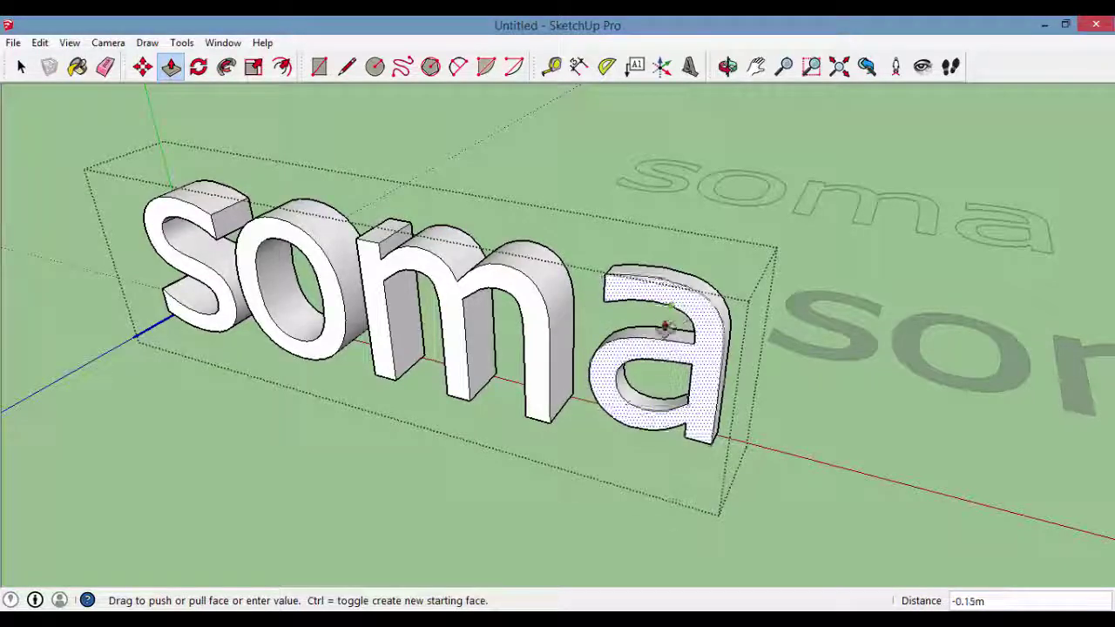
left_click(642, 352)
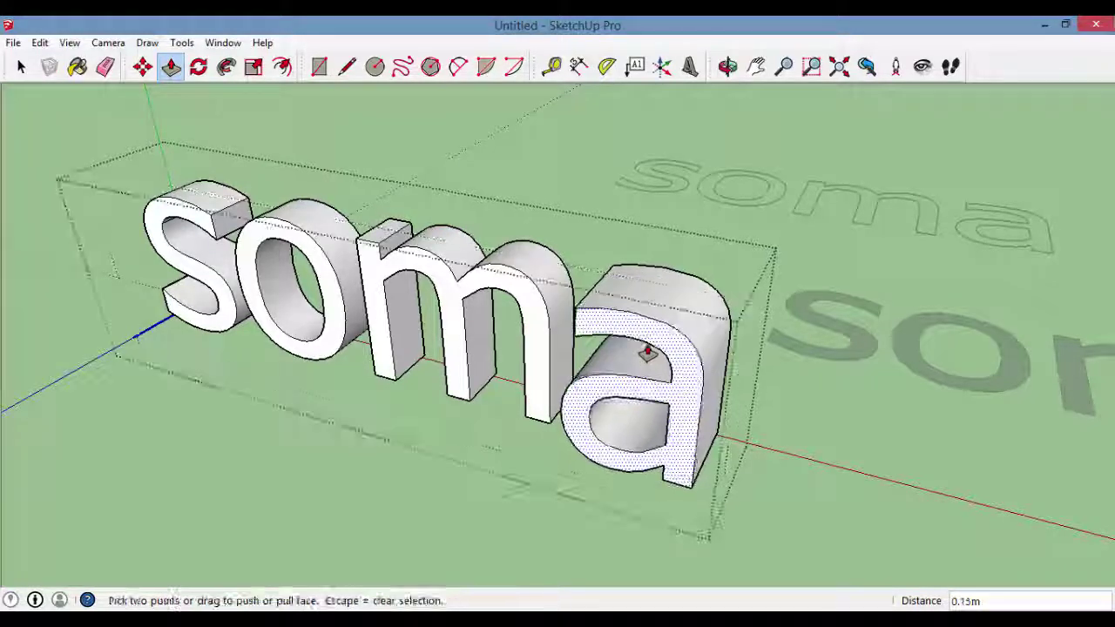
left_click(287, 234)
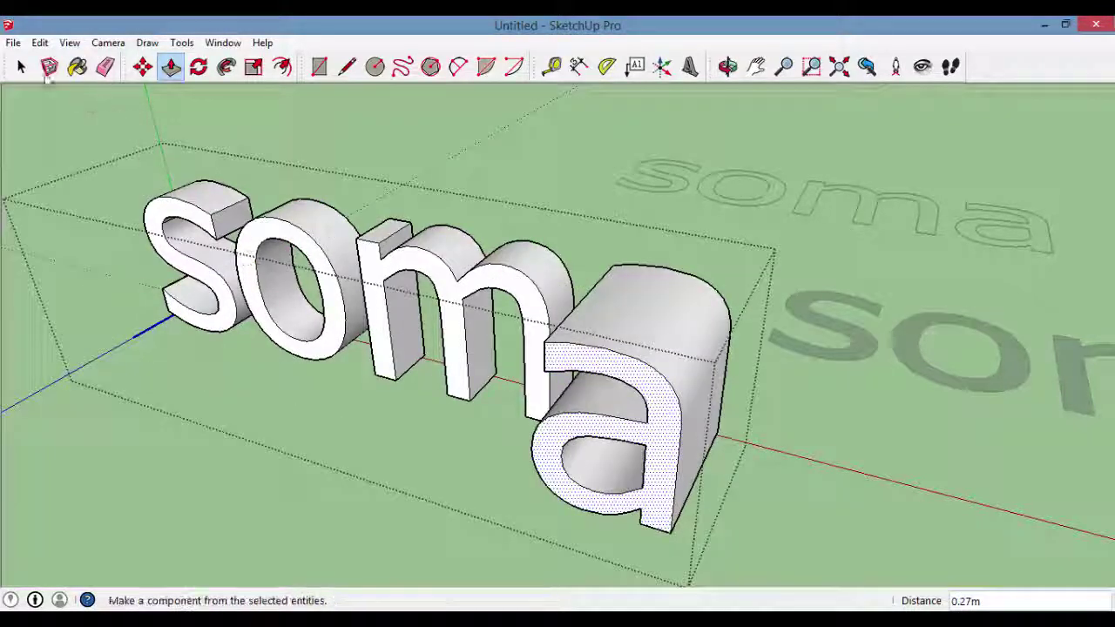
left_click(21, 66)
mouse_move(398, 181)
middle_mouse_down()
mouse_move(788, 191)
mouse_move(919, 139)
mouse_move(700, 162)
mouse_move(514, 159)
middle_mouse_up()
mouse_move(448, 255)
middle_mouse_down()
mouse_move(606, 244)
mouse_move(582, 273)
mouse_move(455, 325)
mouse_move(363, 298)
mouse_move(348, 281)
middle_mouse_up()
Box-select the letter 'o' and scale it down with a corner grip
scroll(378, 314, "up", 2)
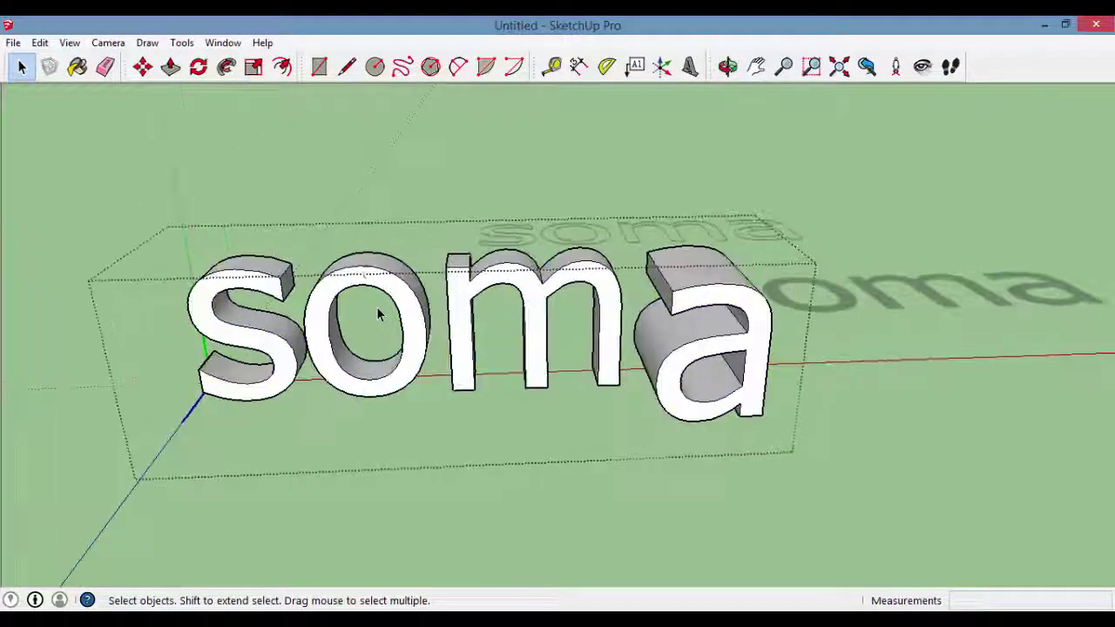
mouse_move(271, 187)
middle_mouse_down()
mouse_move(423, 251)
mouse_move(440, 216)
middle_mouse_up()
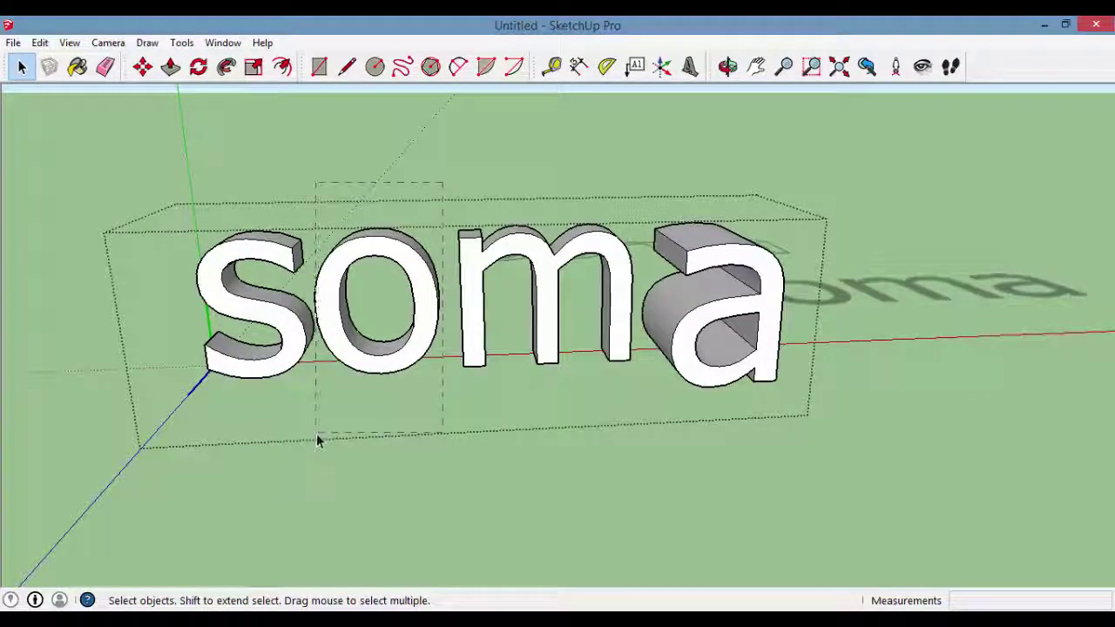
left_click_drag(324, 440, 316, 433)
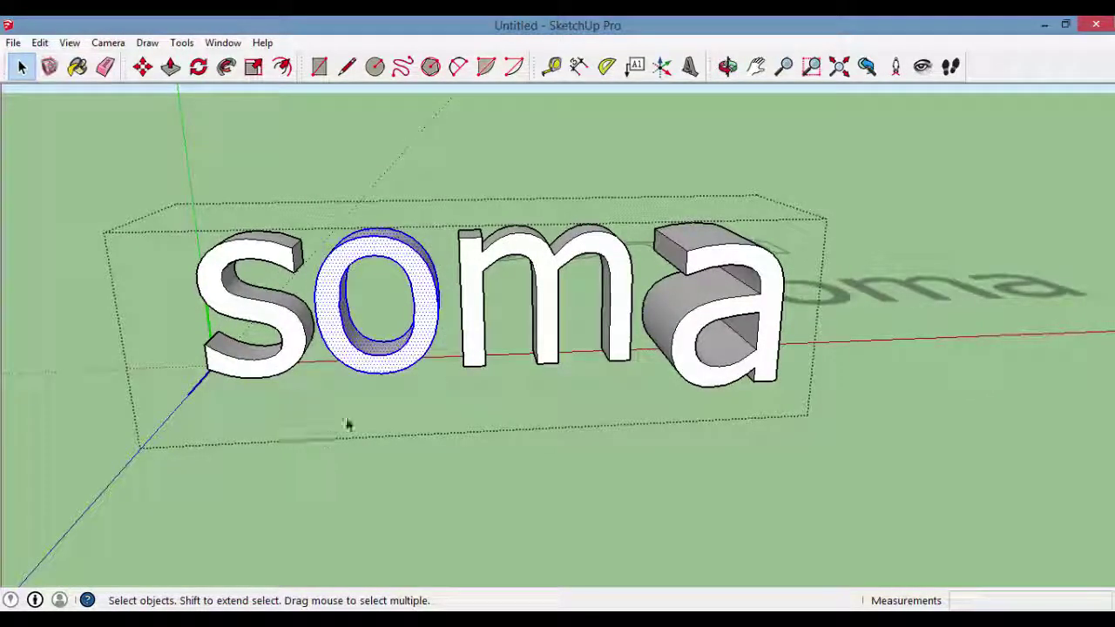
left_click(254, 70)
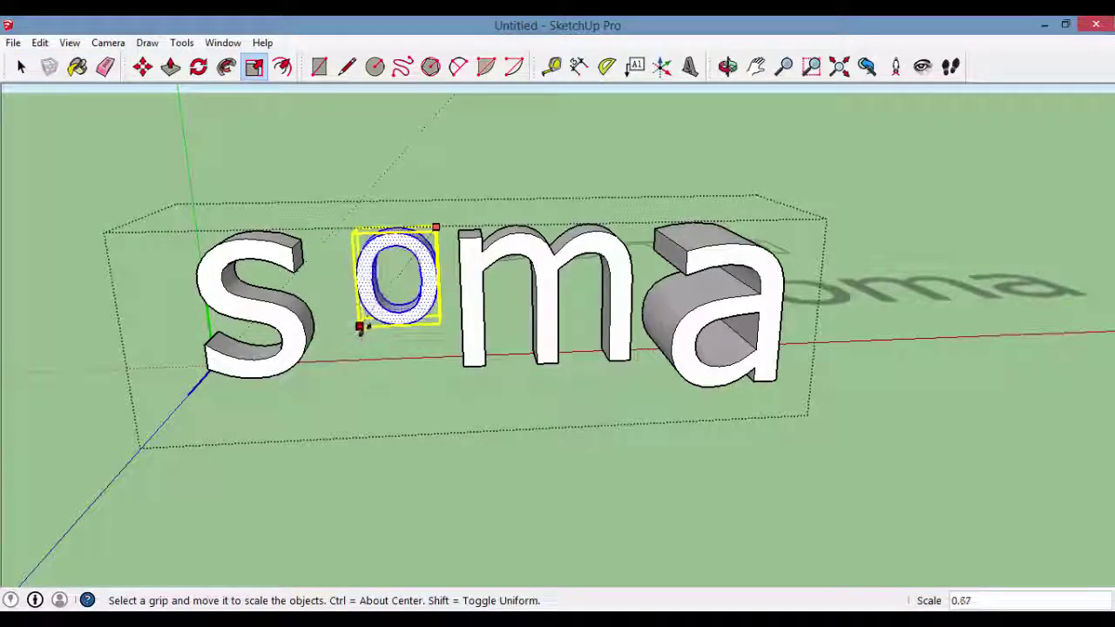
left_click(20, 70)
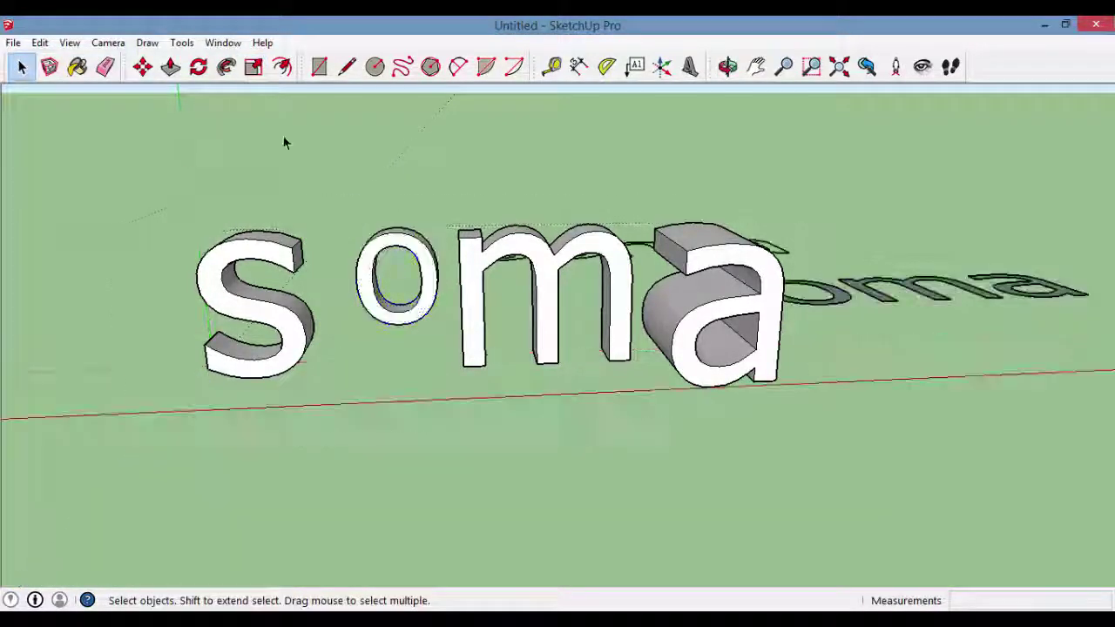
scroll(670, 193, "down", 3)
mouse_move(786, 328)
middle_mouse_down()
mouse_move(480, 224)
mouse_move(696, 286)
mouse_move(736, 392)
mouse_move(888, 392)
mouse_move(876, 318)
mouse_move(711, 280)
mouse_move(364, 157)
mouse_move(410, 294)
mouse_move(672, 236)
mouse_move(920, 230)
mouse_move(865, 439)
mouse_move(806, 332)
mouse_move(510, 281)
mouse_move(436, 296)
middle_mouse_up()
Move the extruded soma text group along the red axis to stand beside the scale figure
key("space")
left_click(425, 297)
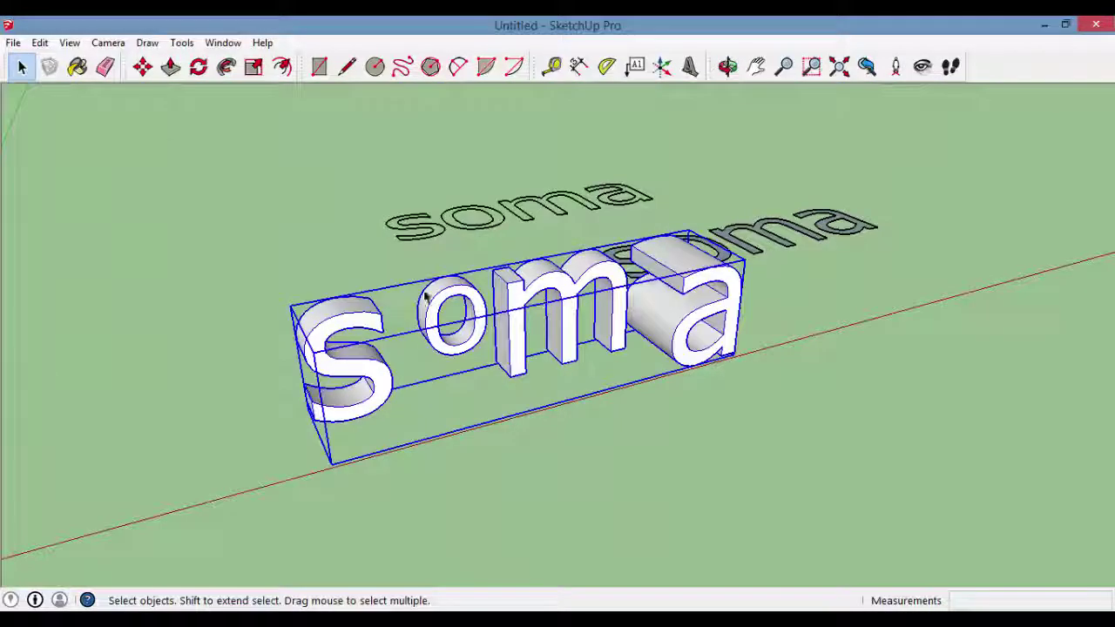
left_click(143, 68)
left_click(567, 340)
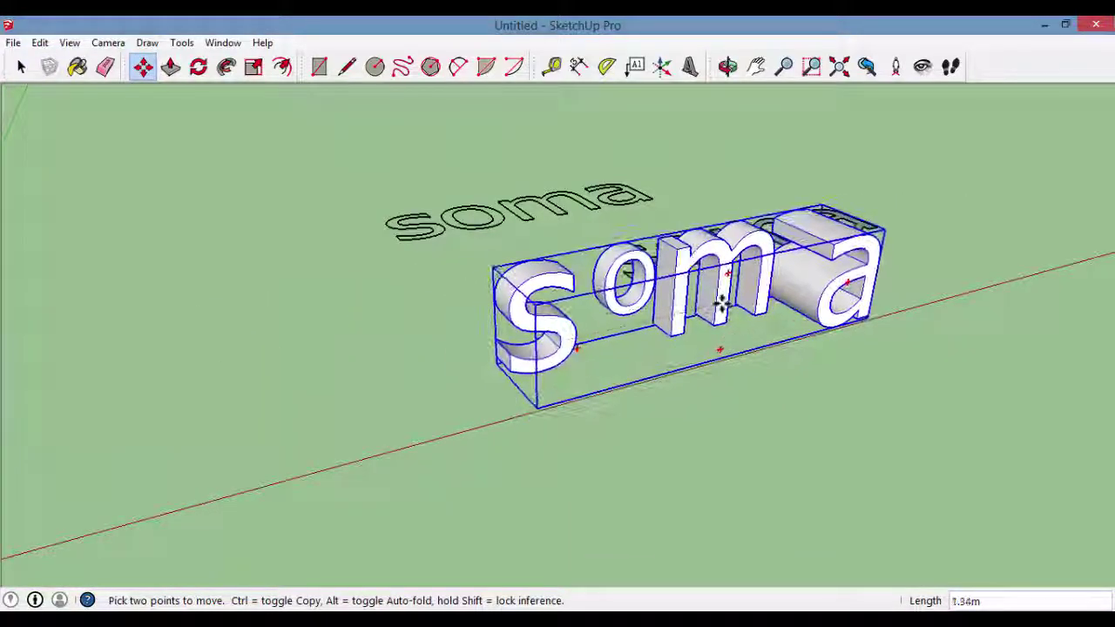
scroll(593, 416, "down", 2)
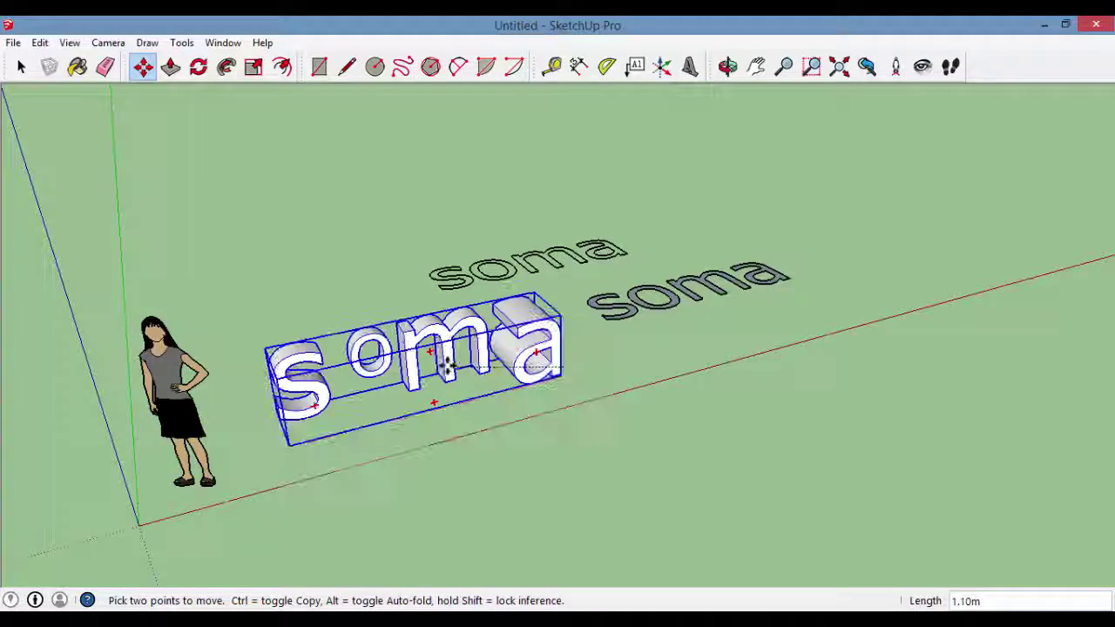
left_click(458, 390)
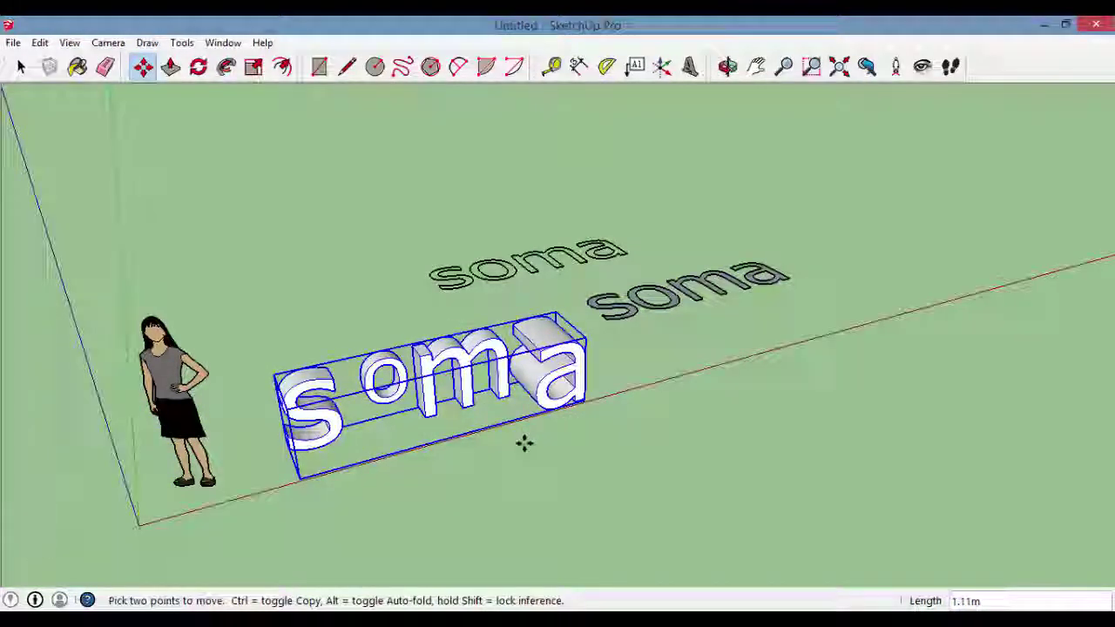
mouse_move(523, 443)
middle_mouse_down()
mouse_move(487, 458)
mouse_move(45, 101)
middle_mouse_up()
Open the flat filled soma text group for editing and view along it
left_click(21, 66)
left_click(823, 314)
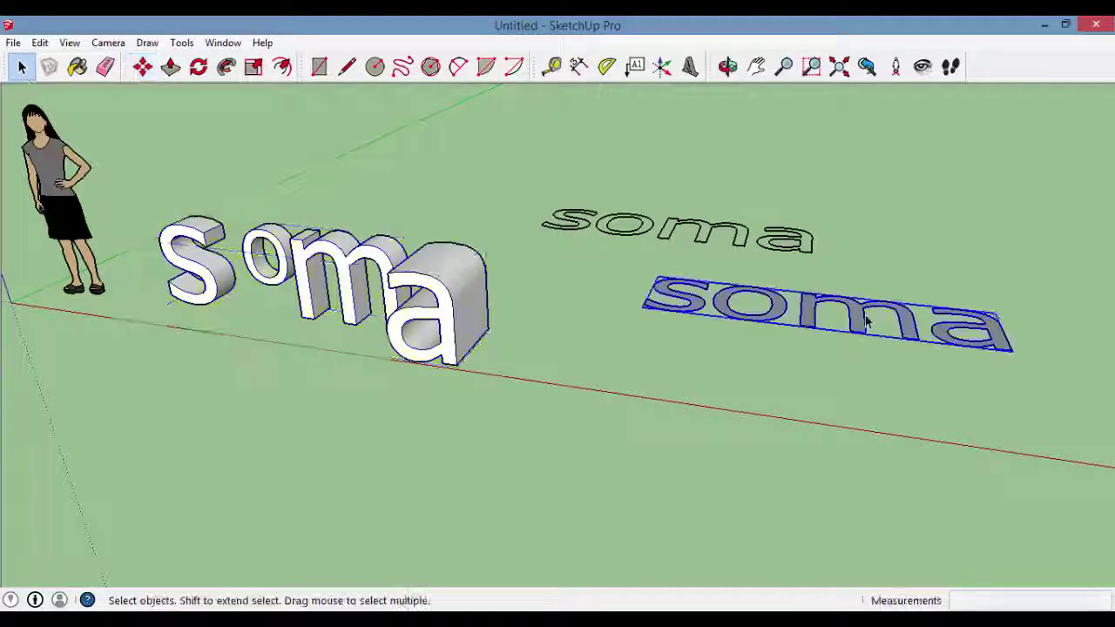
double_click(871, 341)
mouse_move(876, 348)
middle_mouse_down()
mouse_move(775, 443)
mouse_move(871, 409)
middle_mouse_up()
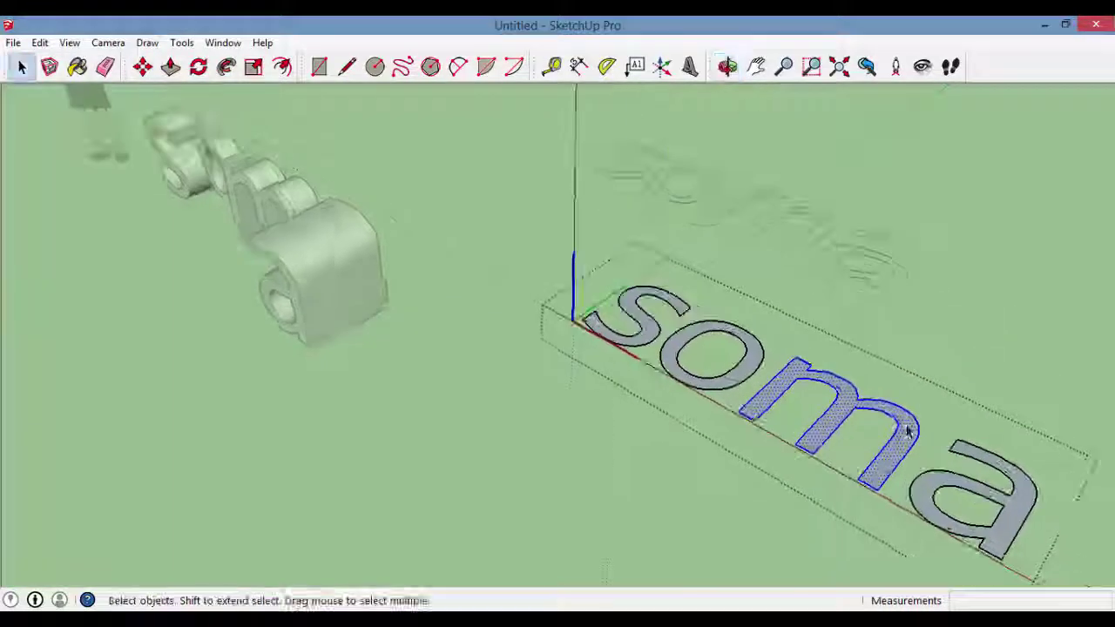
scroll(891, 405, "up", 3)
scroll(368, 142, "down", 3)
Push/Pull the 'm' face up 0.14m and check it from a low side view
left_click(171, 67)
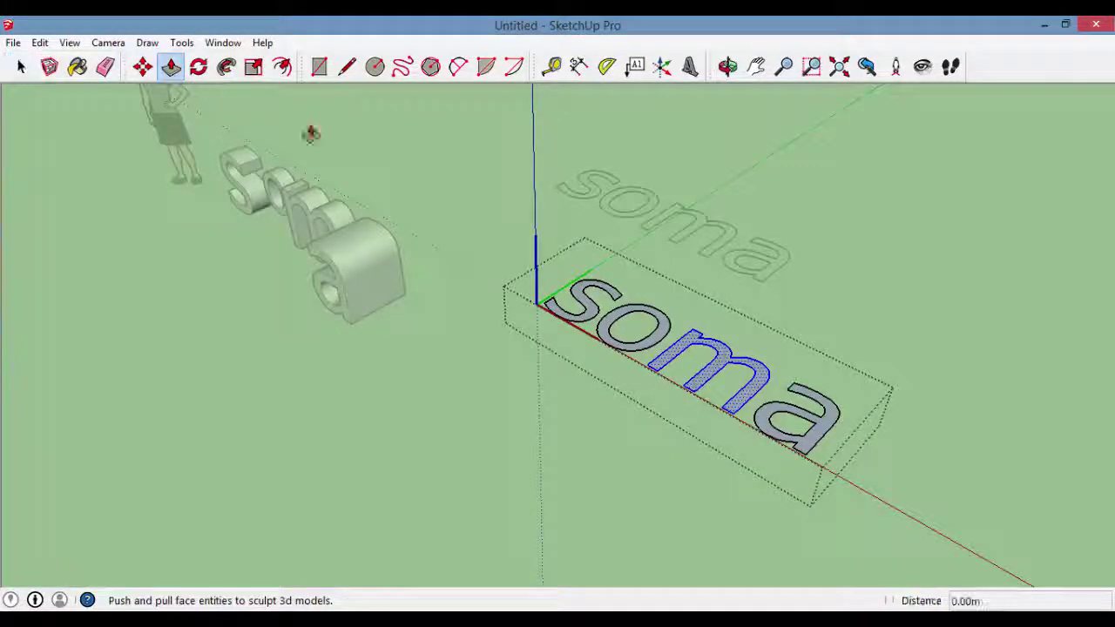
scroll(740, 366, "up", 1)
scroll(744, 368, "up", 1)
scroll(760, 377, "up", 2)
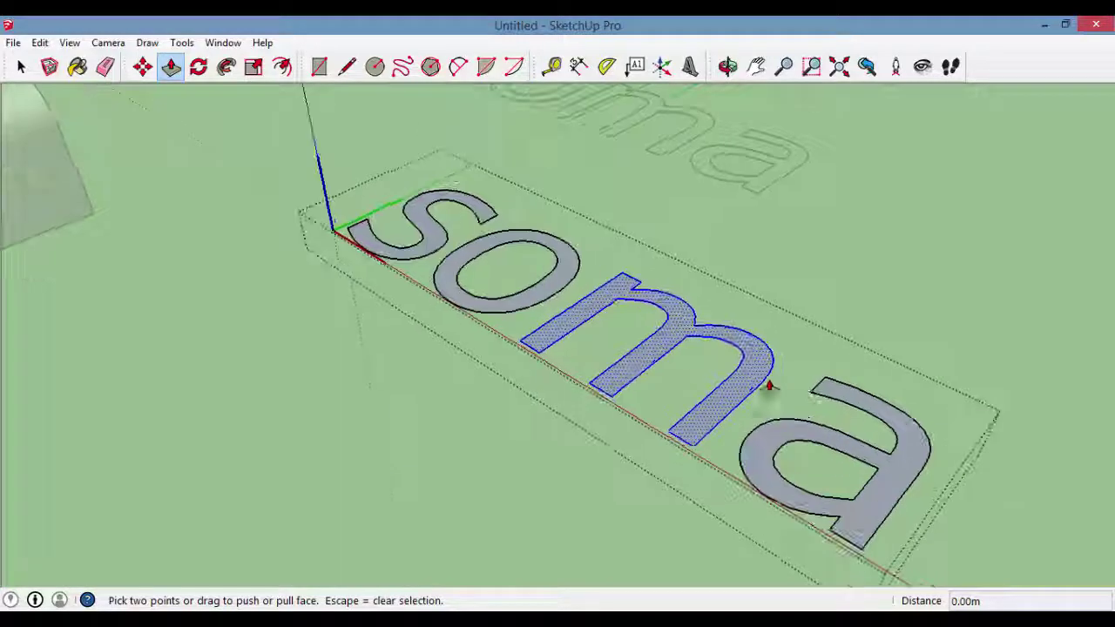
left_click_drag(765, 383, 768, 336)
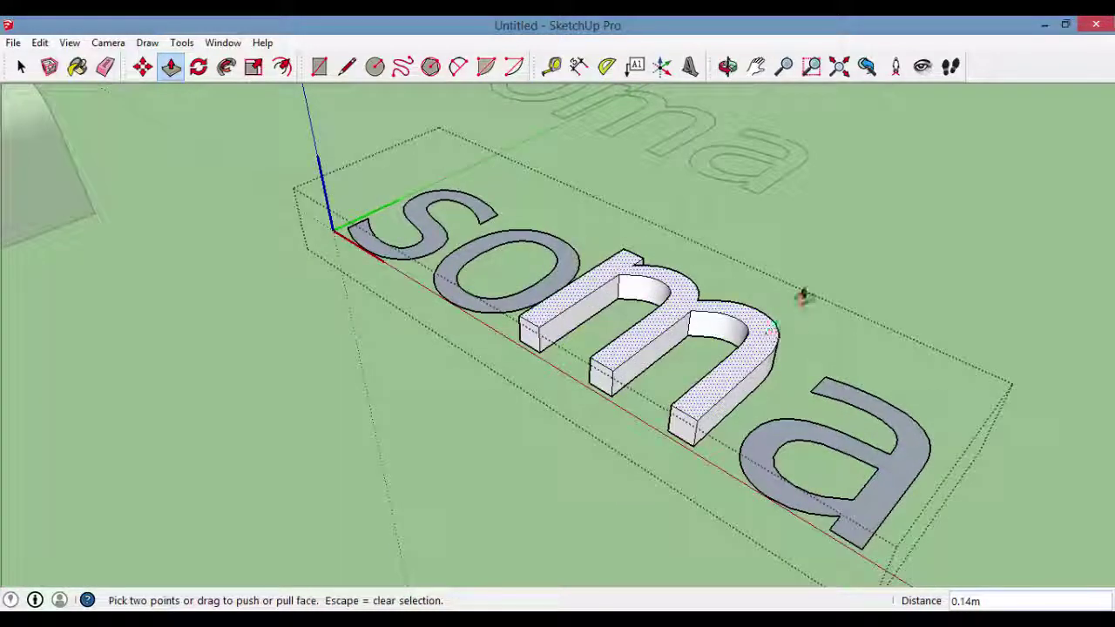
left_click(21, 66)
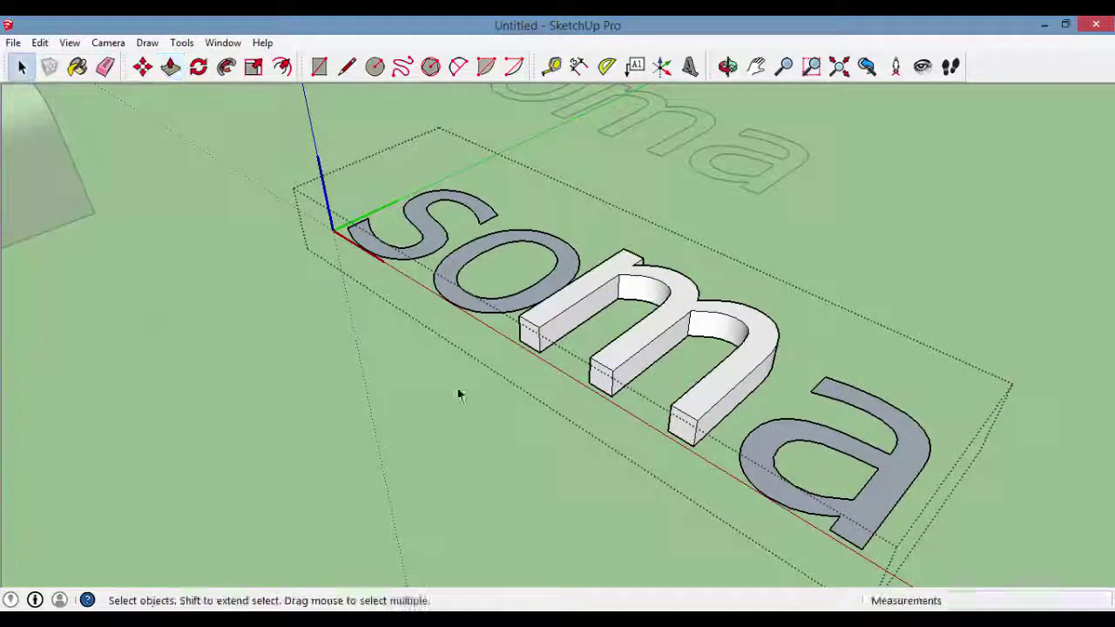
mouse_move(458, 391)
middle_mouse_down()
mouse_move(578, 398)
mouse_move(560, 423)
mouse_move(823, 324)
mouse_move(926, 410)
mouse_move(741, 446)
mouse_move(527, 369)
mouse_move(461, 398)
mouse_move(398, 291)
middle_mouse_up()
scroll(741, 446, "down", 1)
scroll(528, 391, "down", 2)
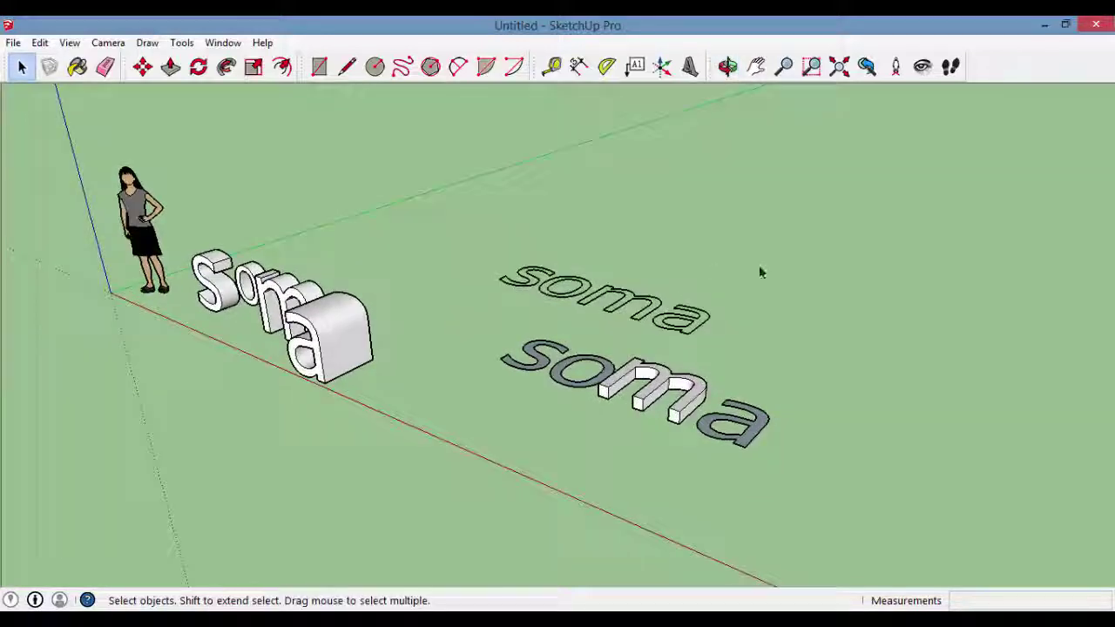
Inside the outline soma group, offset the 'm' outline inward to give it a filled face
scroll(610, 314, "up", 2)
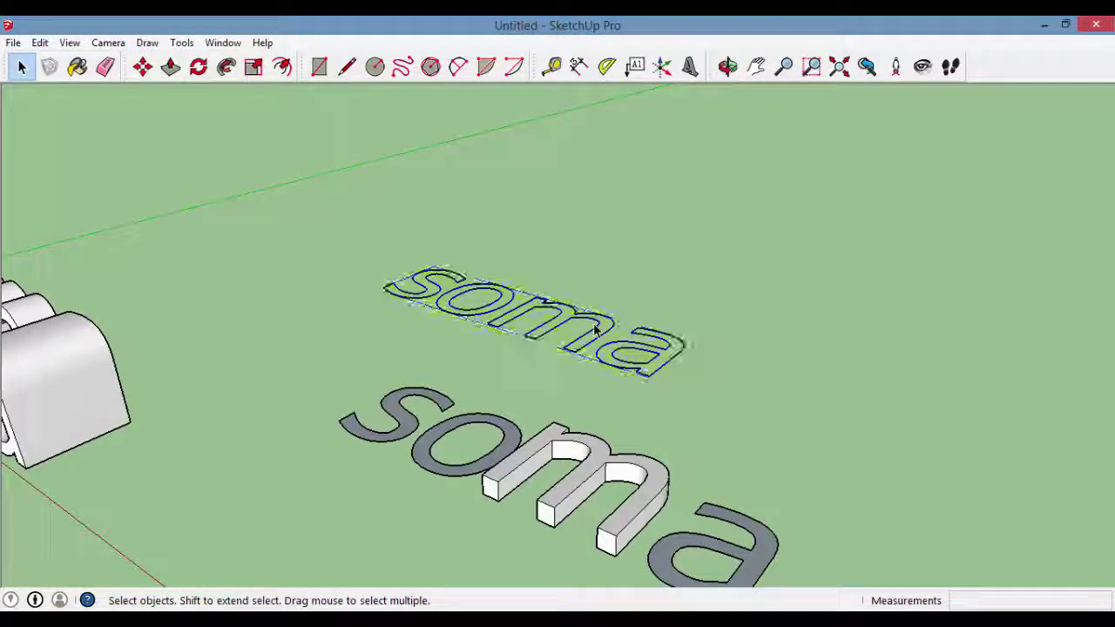
scroll(554, 322, "up", 2)
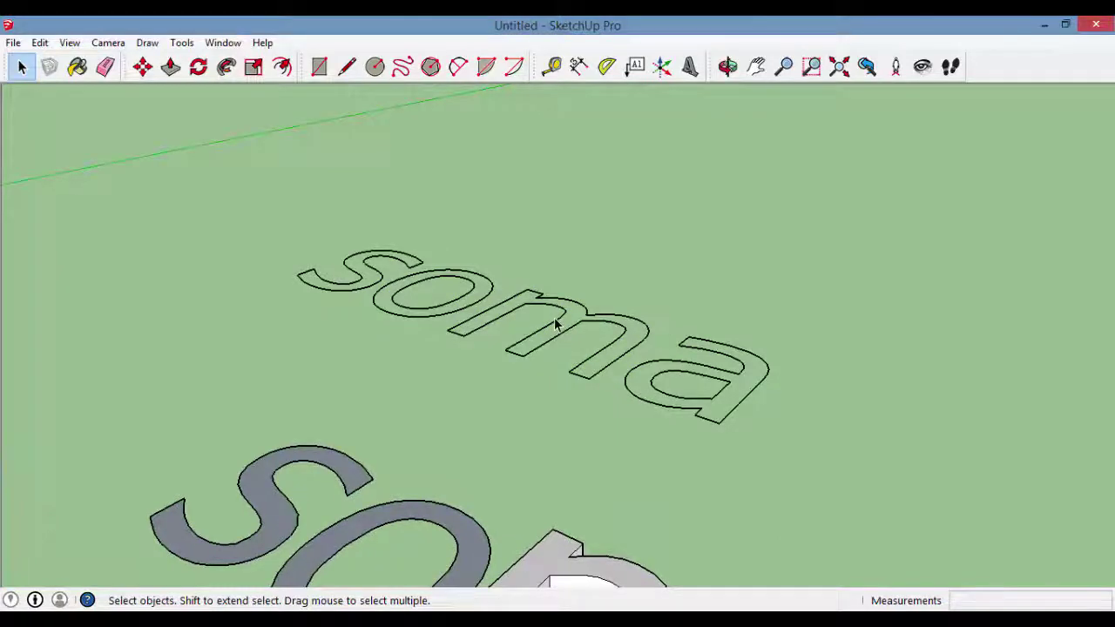
double_click(556, 324)
mouse_move(485, 244)
middle_mouse_down()
mouse_move(478, 219)
mouse_move(374, 136)
middle_mouse_up()
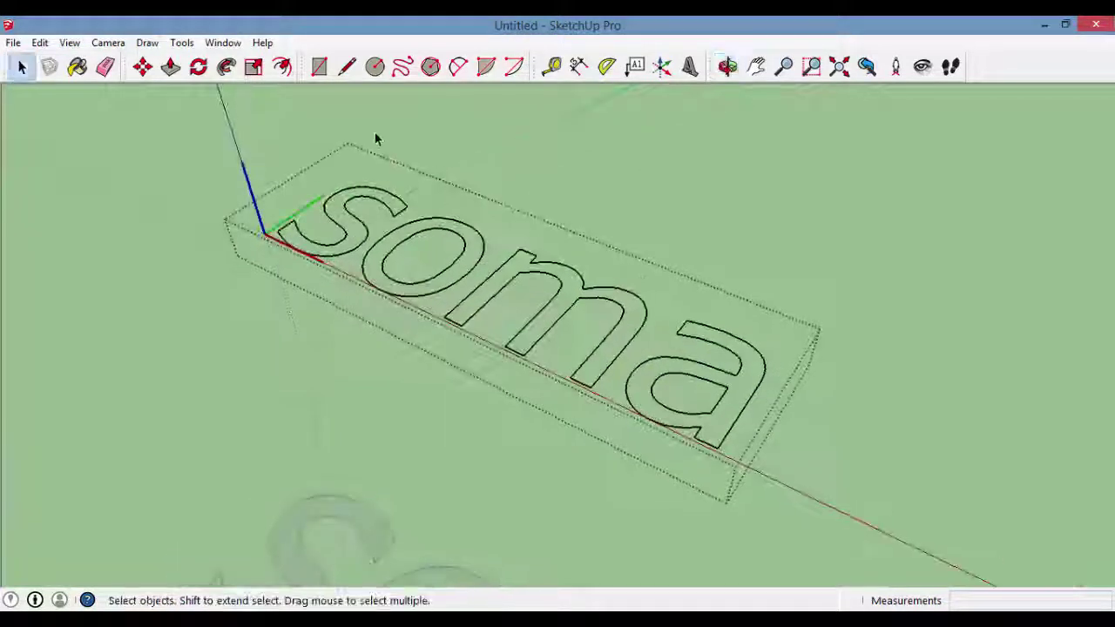
left_click(281, 66)
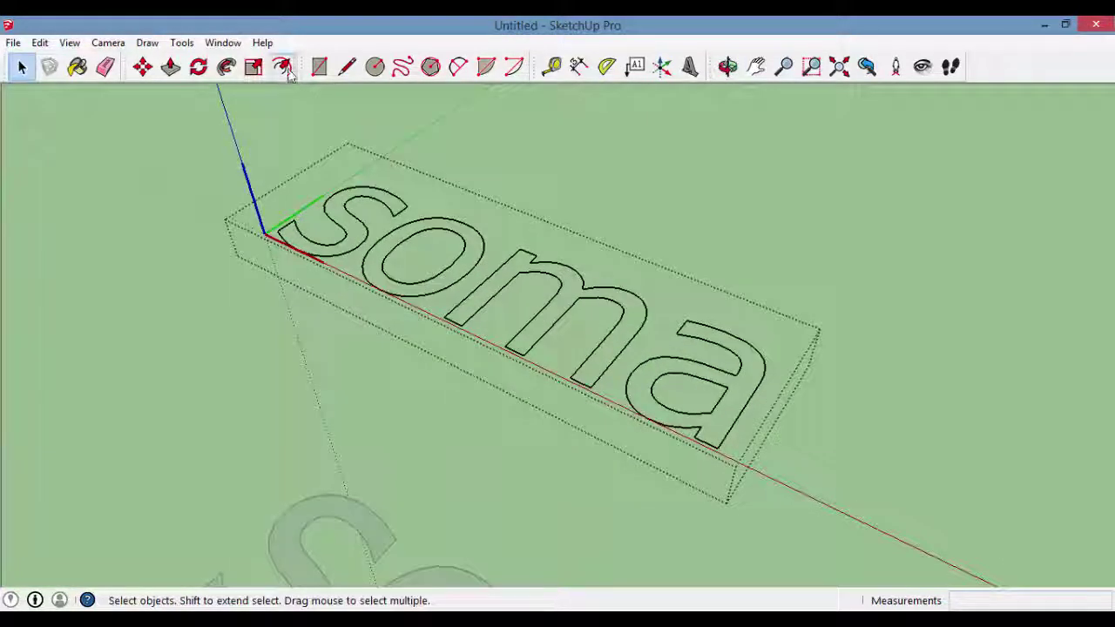
left_click(634, 300)
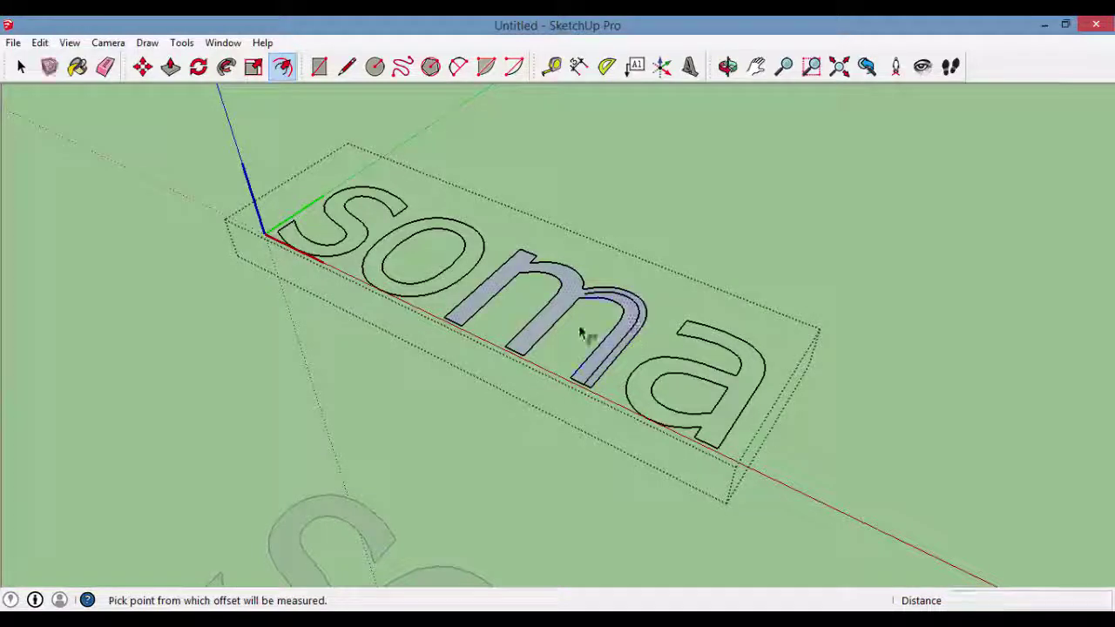
scroll(493, 270, "up", 2)
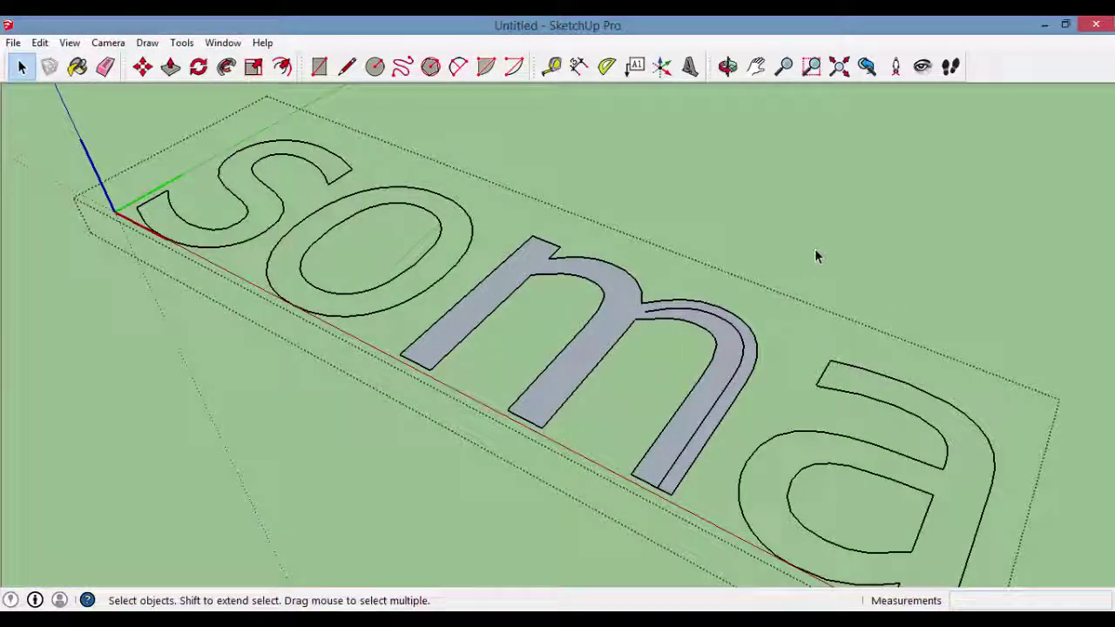
scroll(774, 301, "down", 2)
scroll(574, 320, "down", 1)
mouse_move(573, 320)
middle_mouse_down()
mouse_move(590, 284)
mouse_move(858, 356)
mouse_move(706, 403)
mouse_move(463, 279)
mouse_move(386, 147)
mouse_move(539, 264)
middle_mouse_up()
scroll(572, 274, "up", 2)
scroll(584, 314, "down", 2)
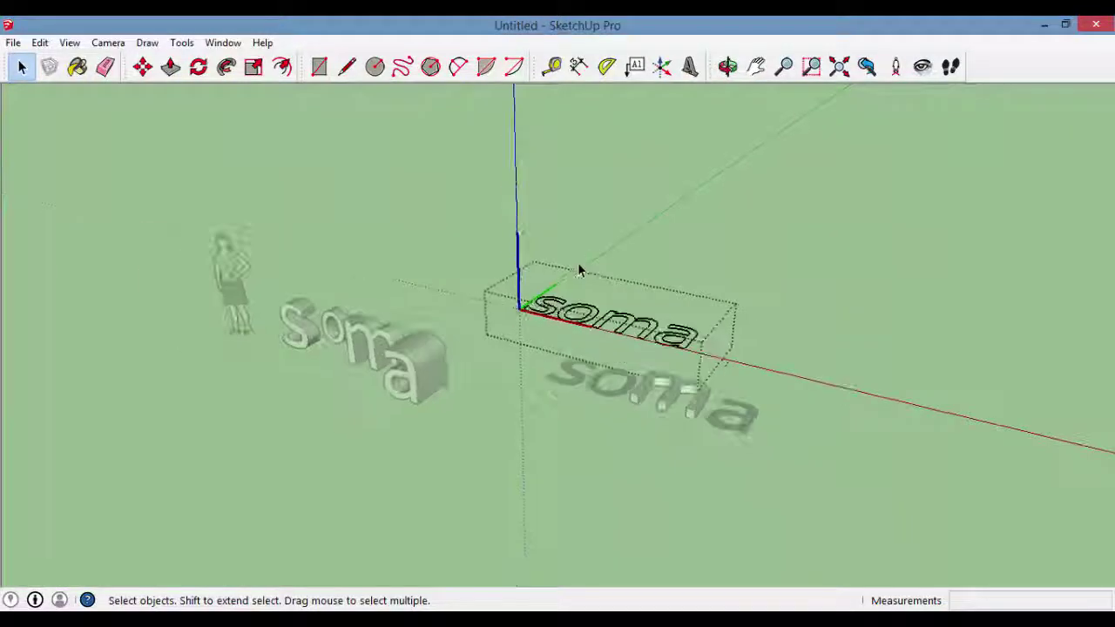
scroll(794, 263, "down", 3)
scroll(825, 283, "up", 2)
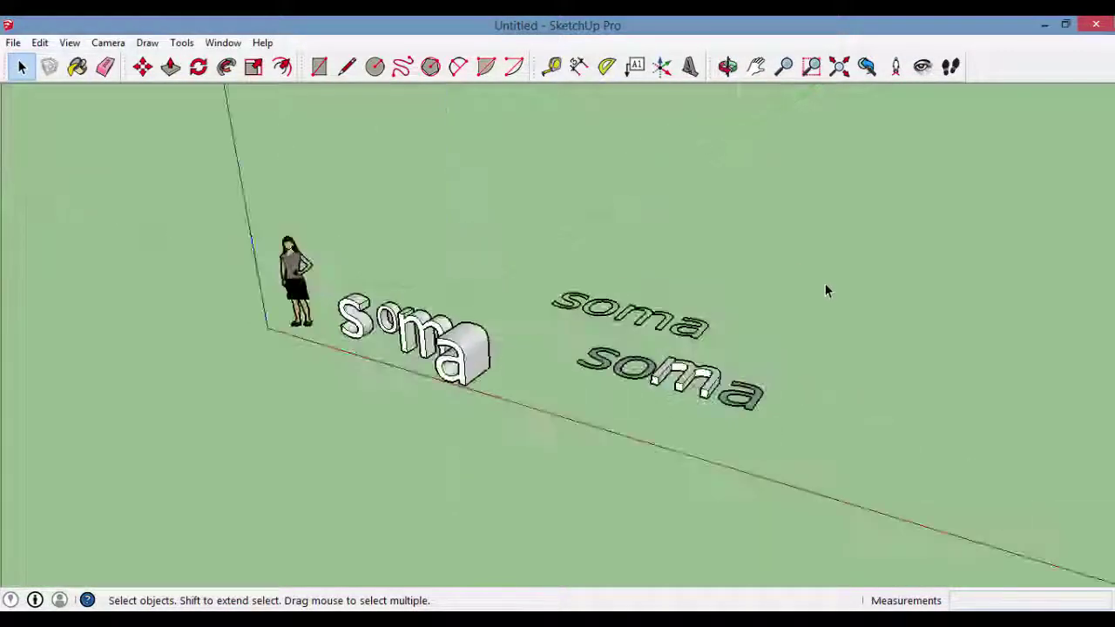
middle_click_drag(825, 283, 790, 309)
scroll(457, 379, "up", 2)
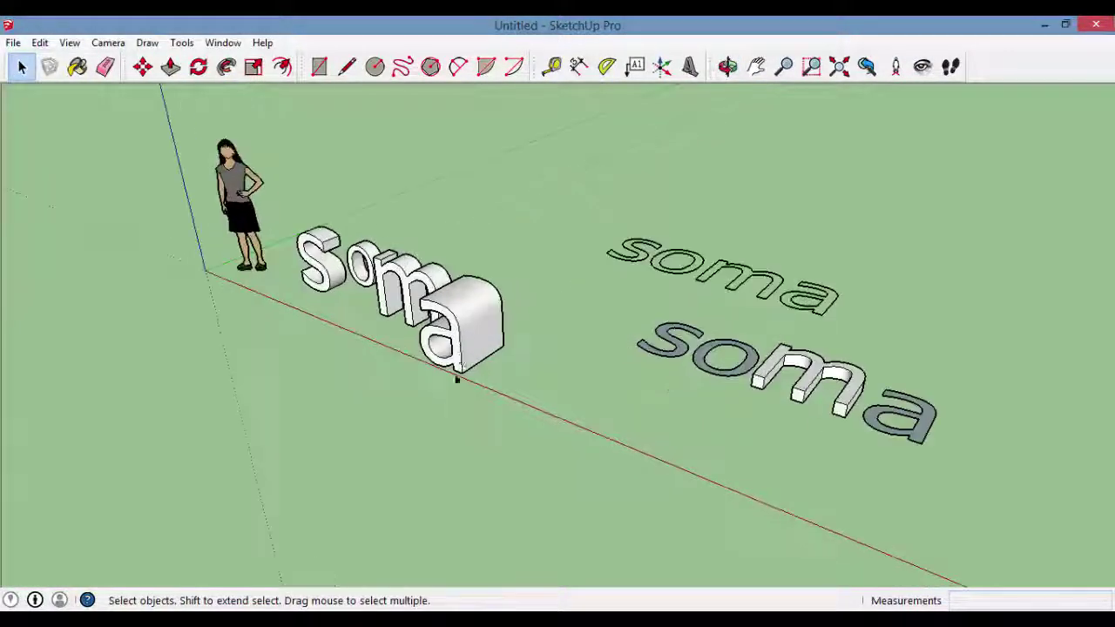
scroll(582, 406, "down", 3)
scroll(588, 393, "up", 3)
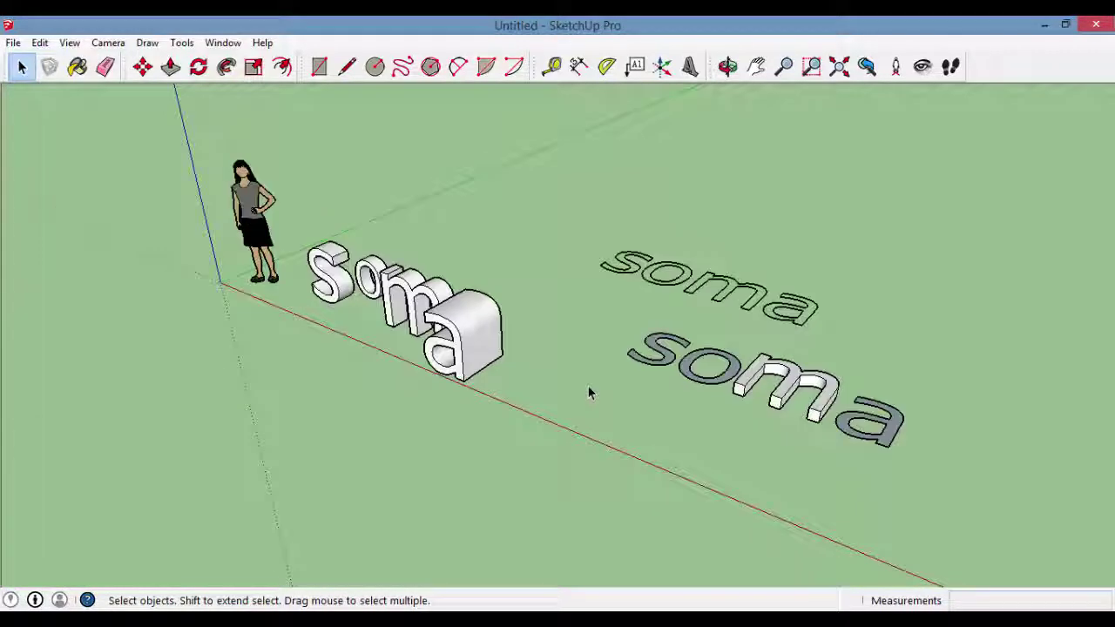
left_click(481, 333)
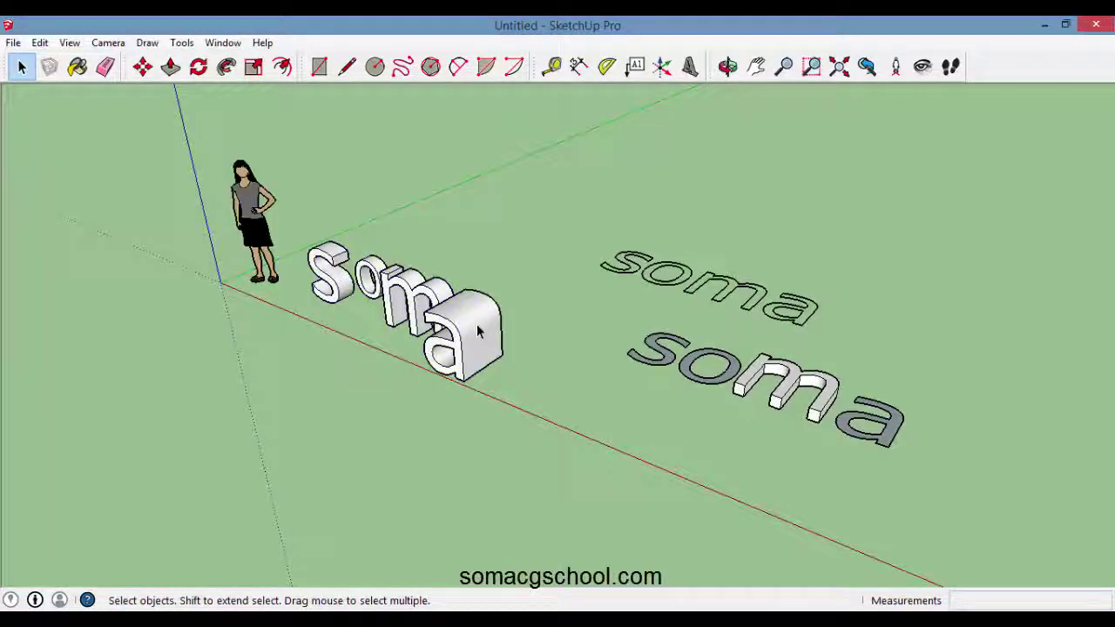